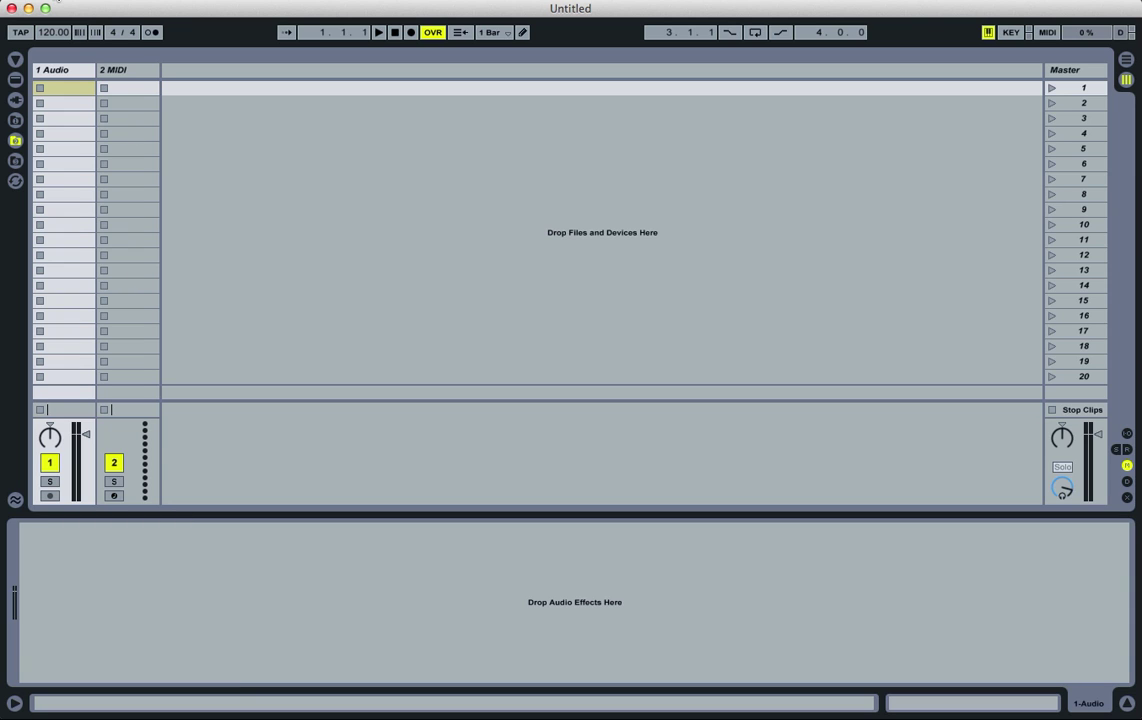
Step: Open the recent set _CrossWire_2012.als and switch to Session View to show its scenes
left_click(50, 0)
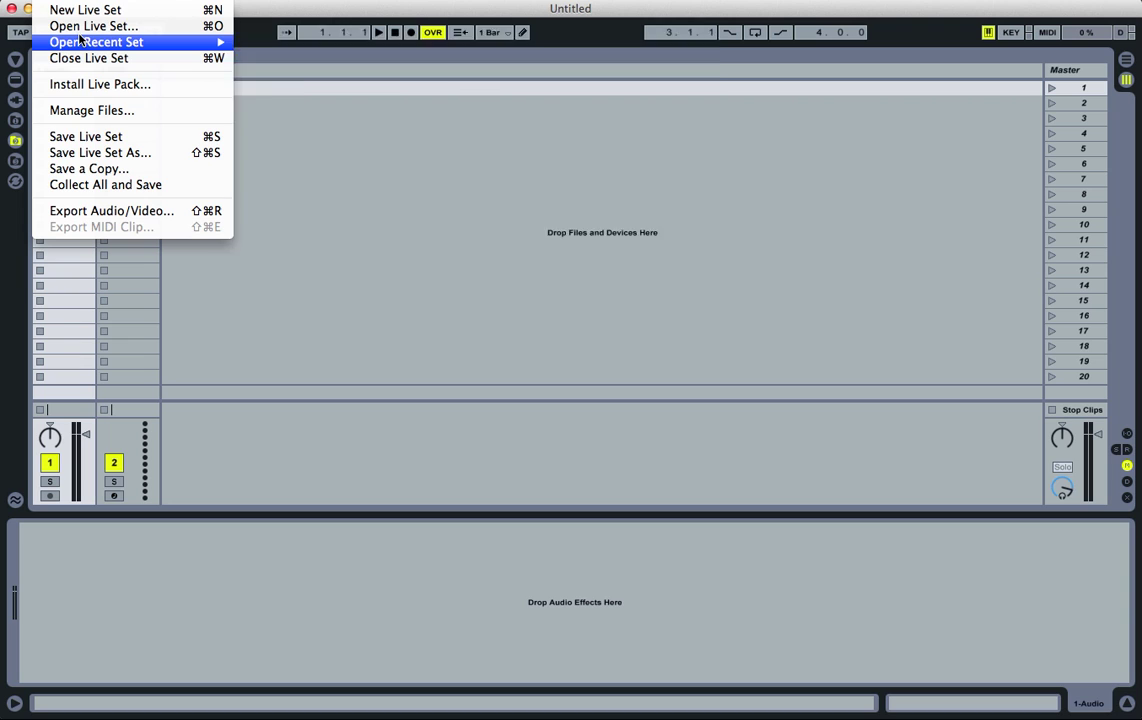
mouse_move(85, 41)
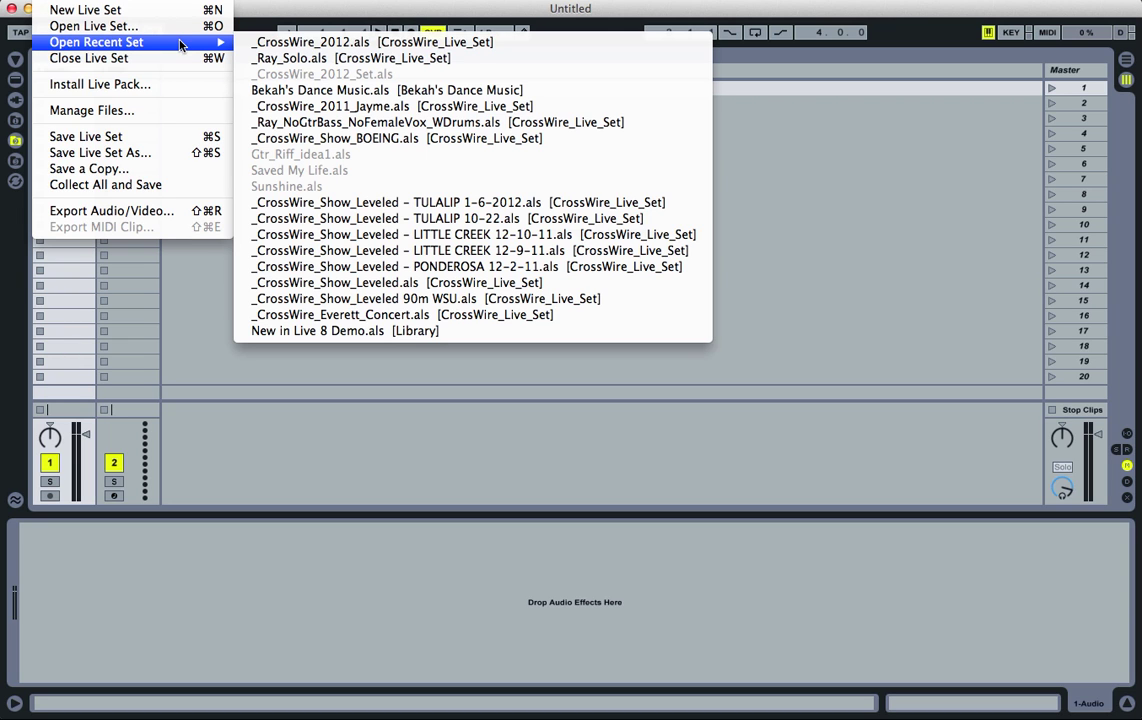
left_click(258, 43)
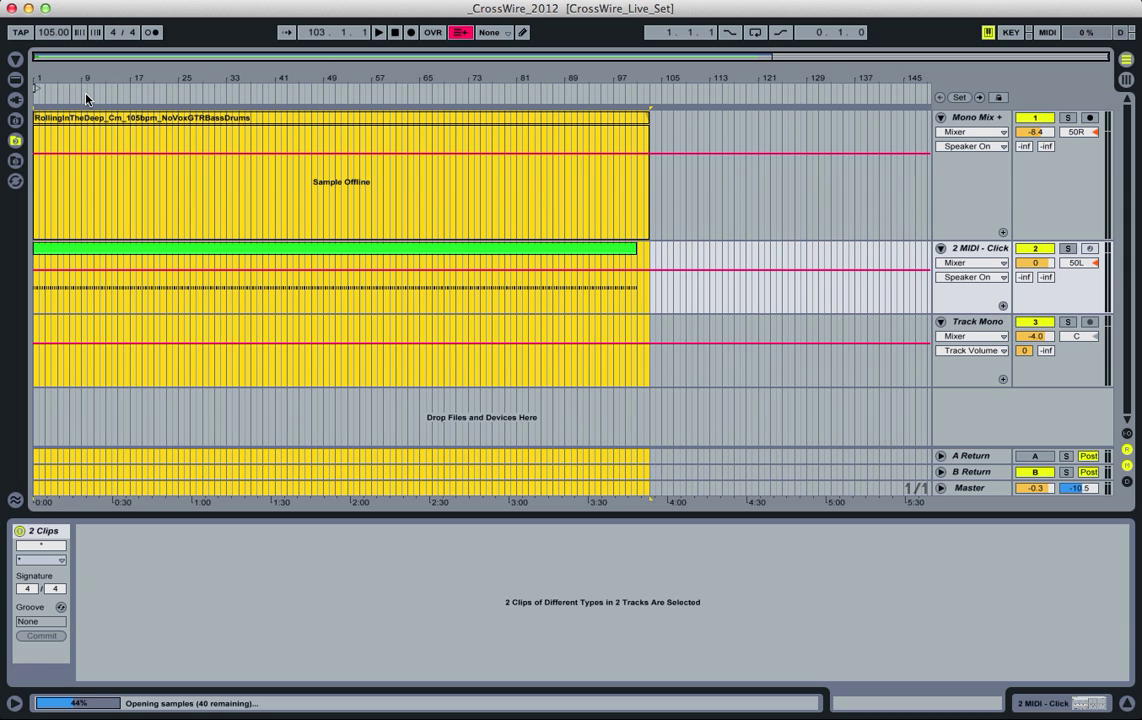
key("Tab")
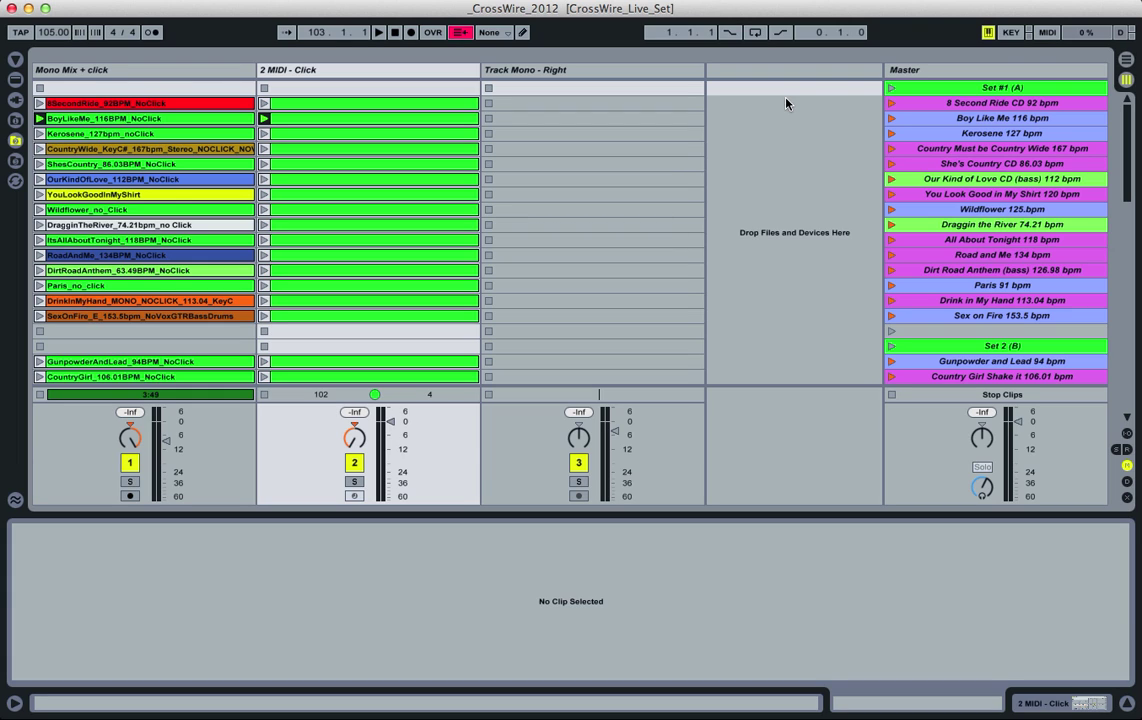
Step: Preview the click clips of the 8 Second Ride and Boy Like Me scenes
left_click(913, 104)
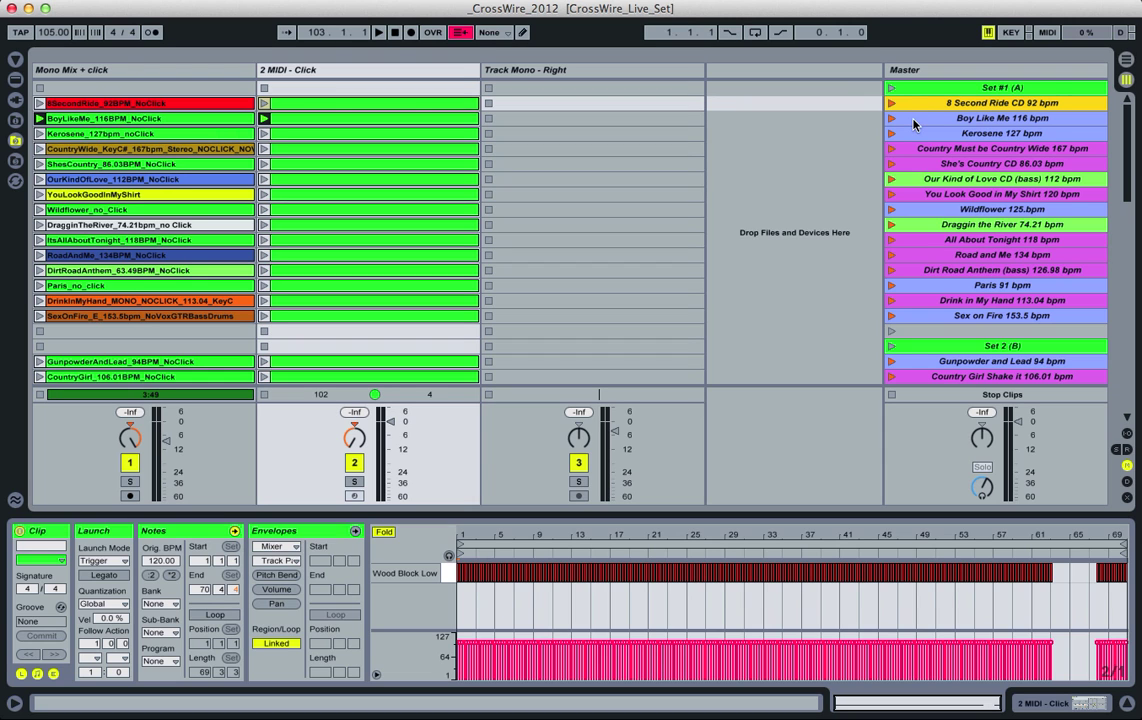
left_click(915, 119)
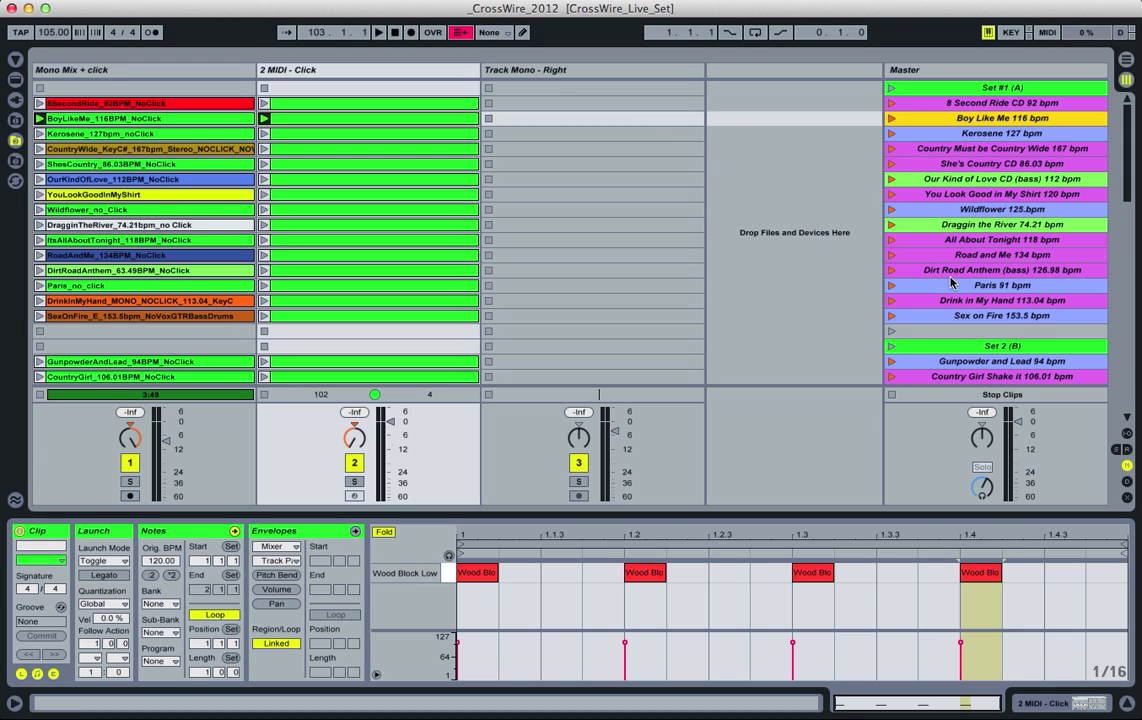
left_click(952, 108)
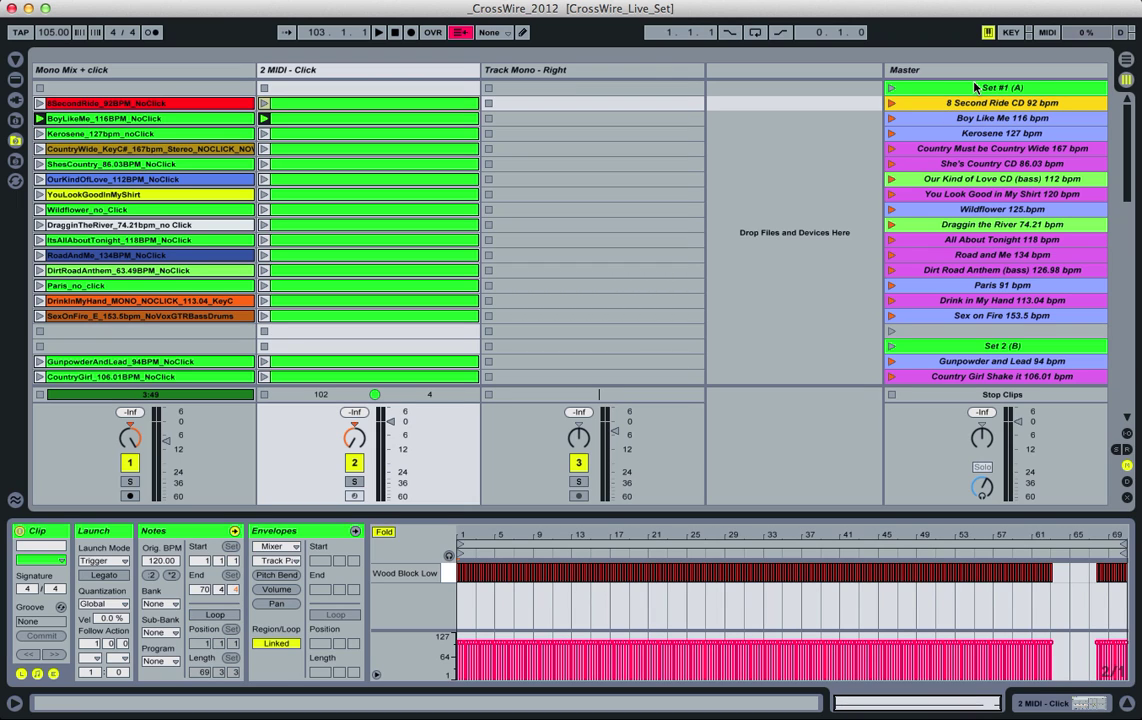
Step: Step through Set #1 (A), 8 Second Ride, Boy Like Me and Kerosene, then start a range at Sex on Fire
left_click(900, 88)
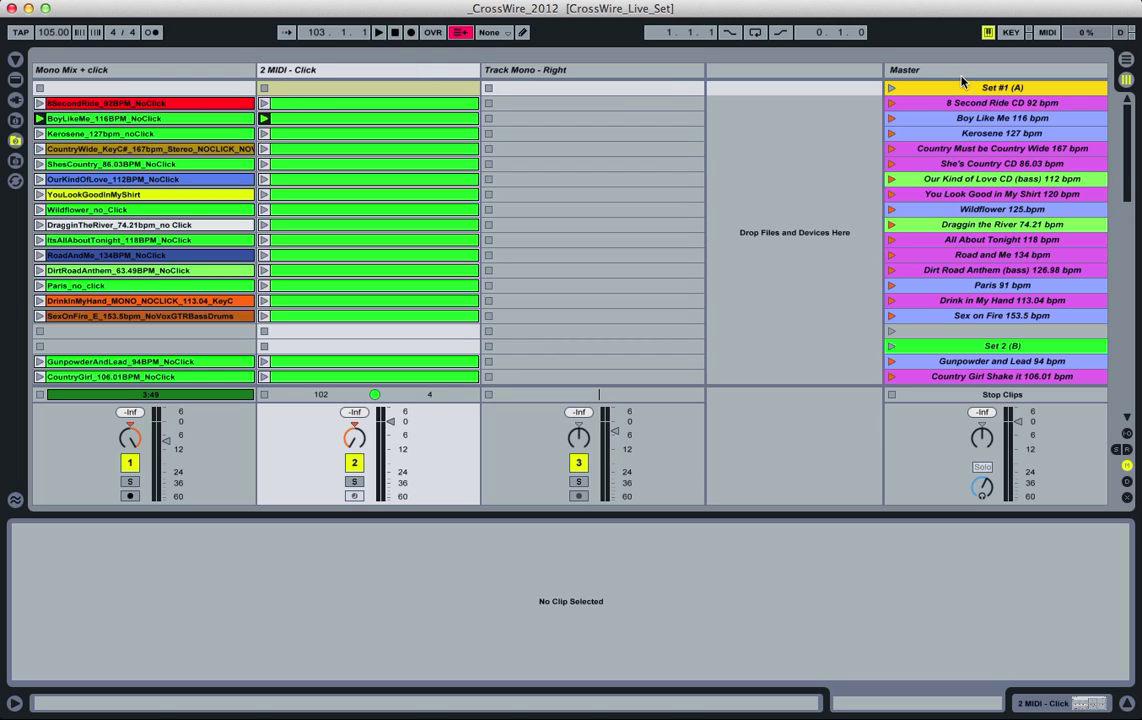
left_click(972, 103)
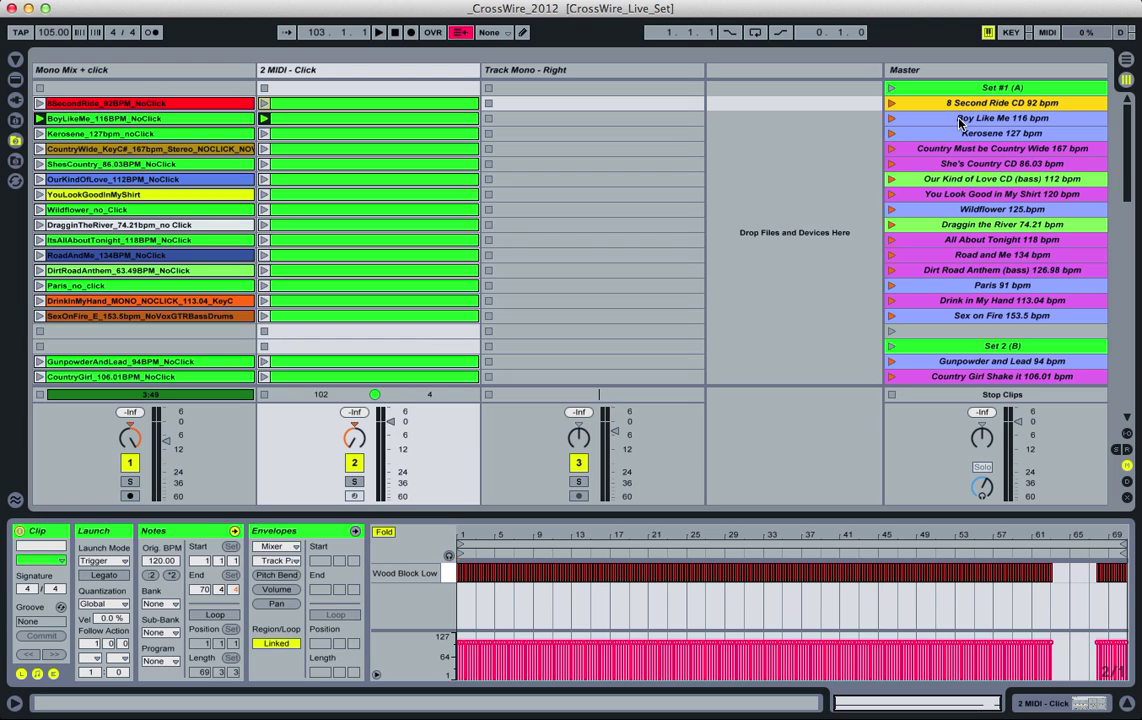
left_click(960, 118)
left_click(960, 133)
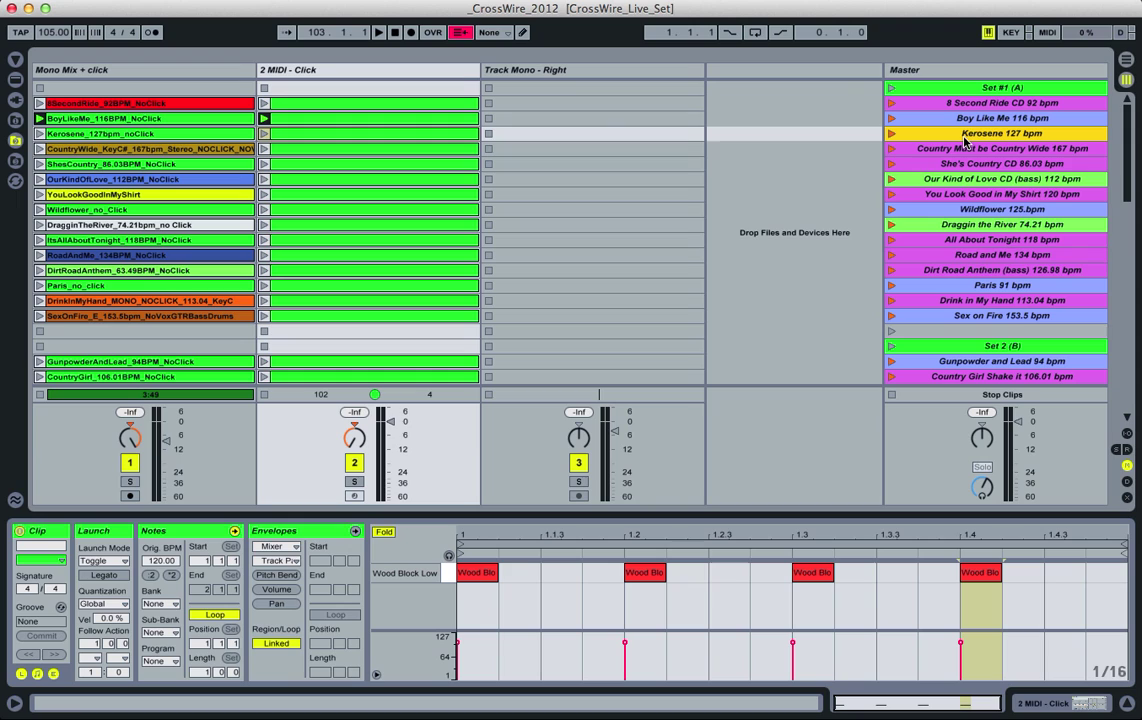
left_click(955, 316)
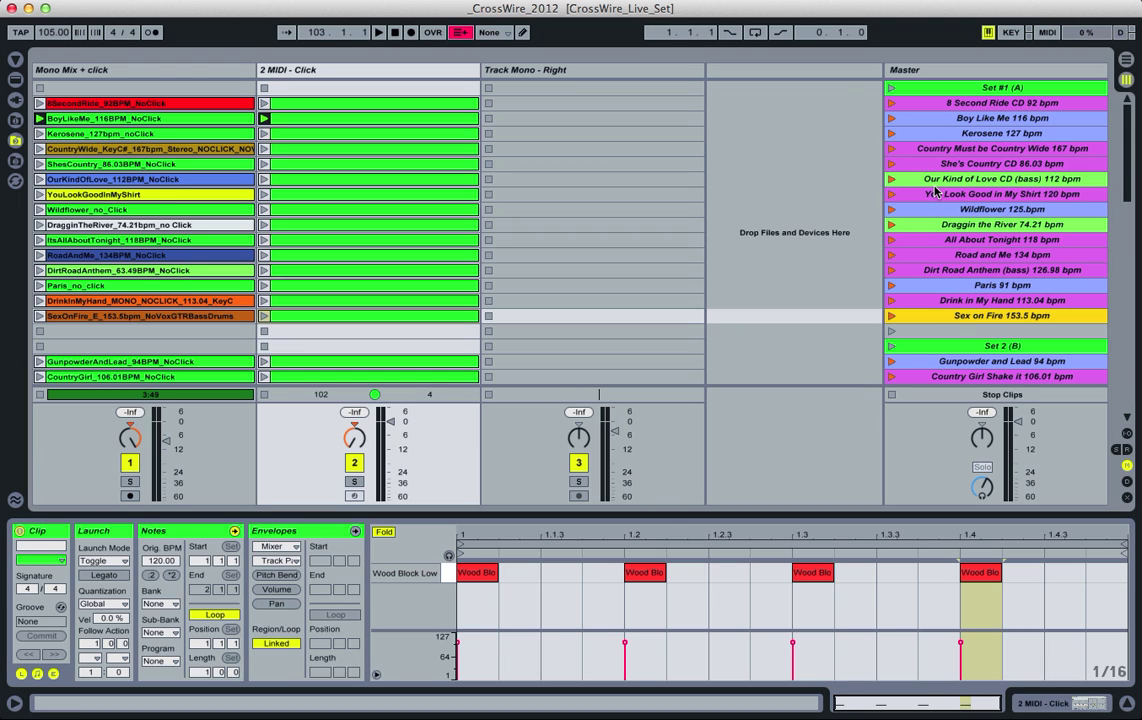
Step: Extend the selection up to Set #1 (A) and colour those scenes green
left_click(946, 90, "shift")
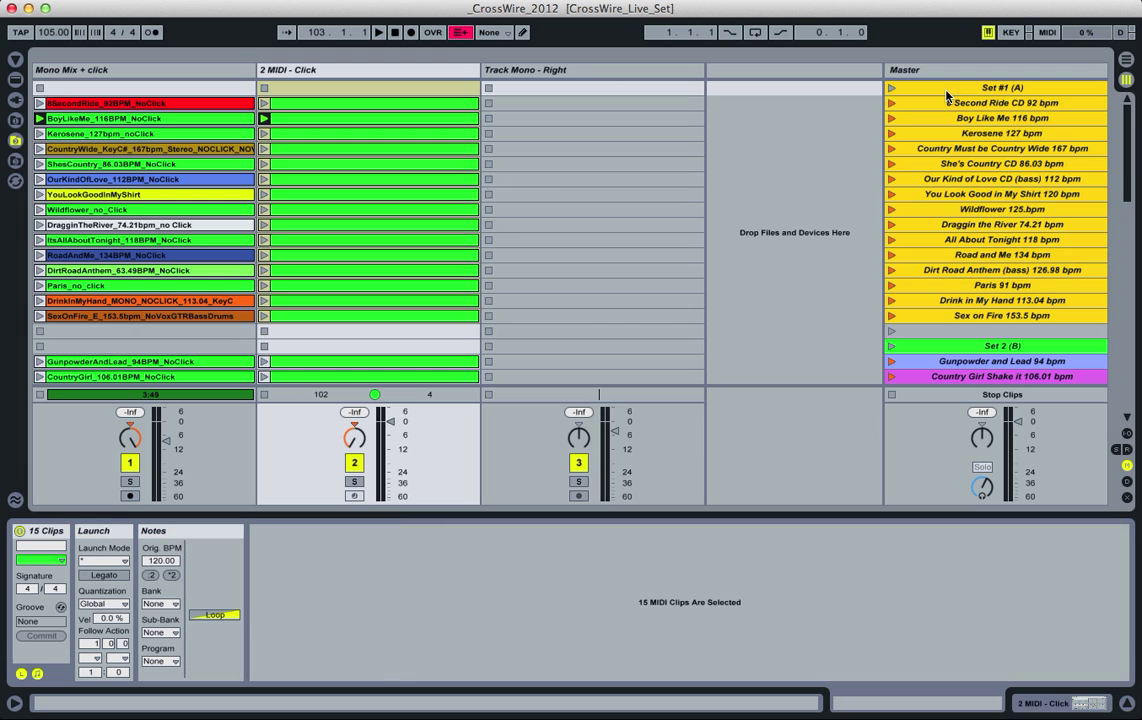
right_click(948, 170)
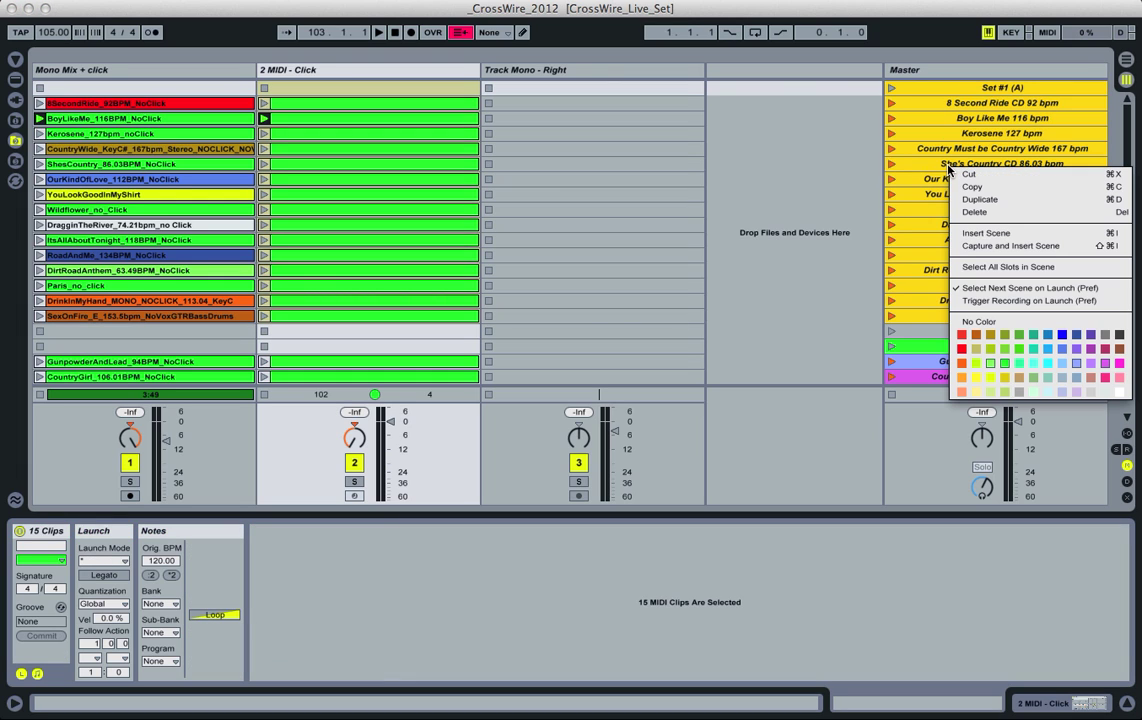
left_click(1003, 365)
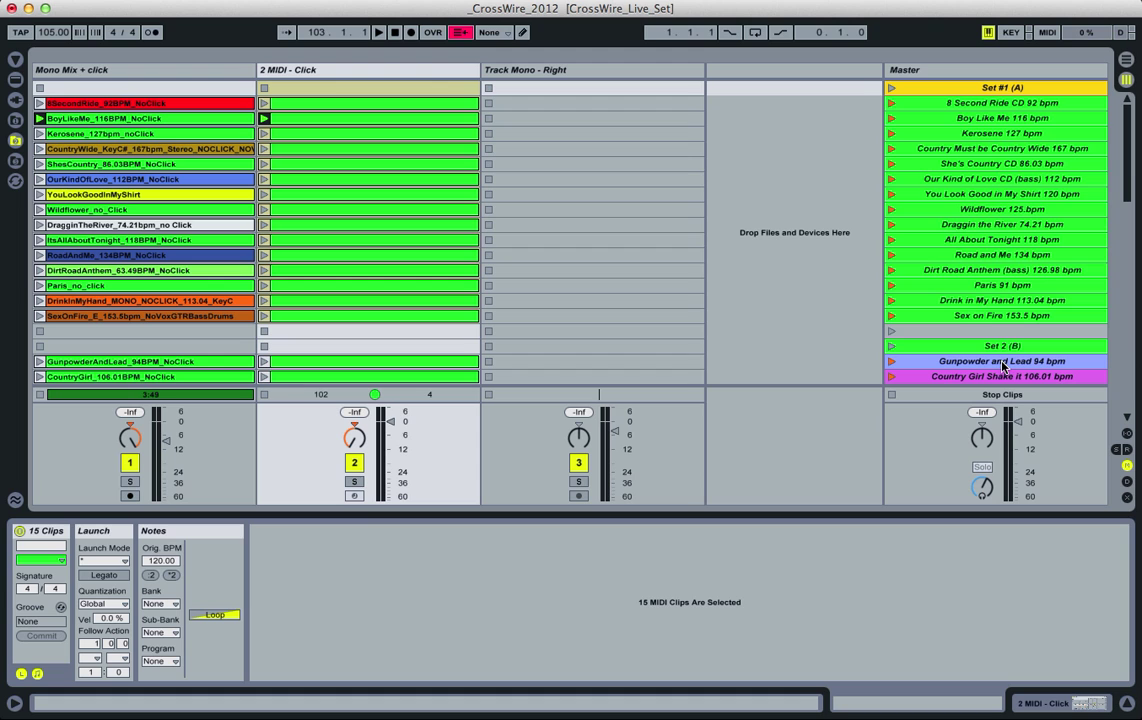
Step: Select the Set 2 (B) scenes through You Shook Me and colour them lavender
left_click(895, 284)
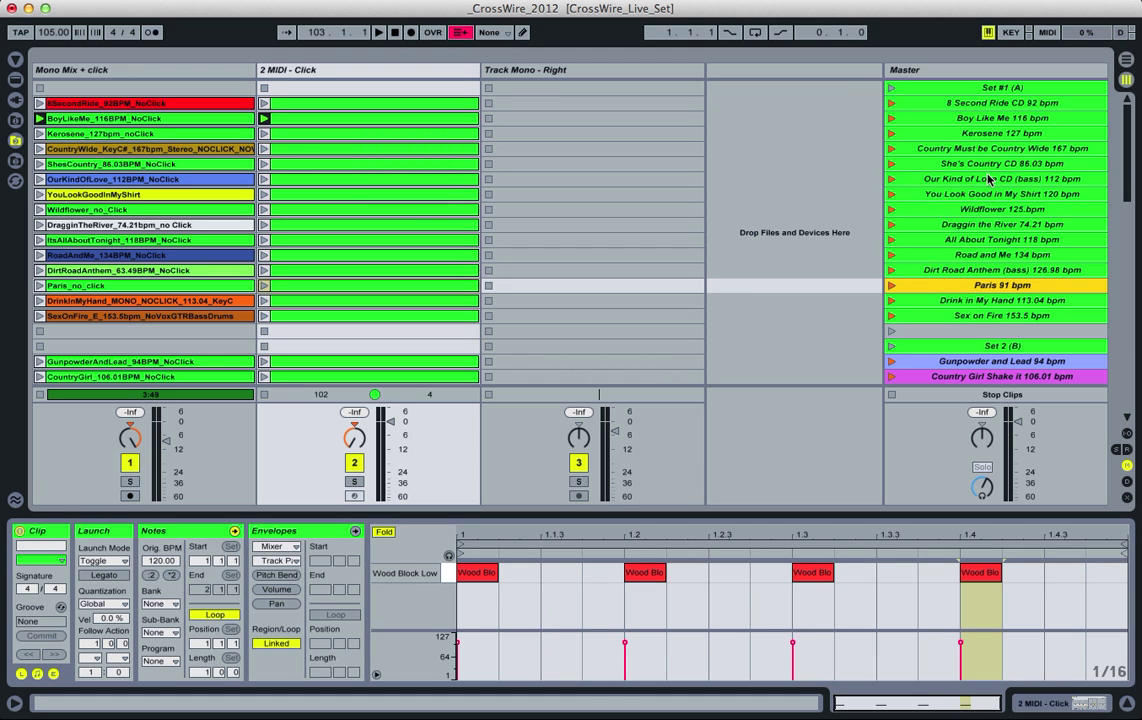
scroll(985, 190, "down", 5)
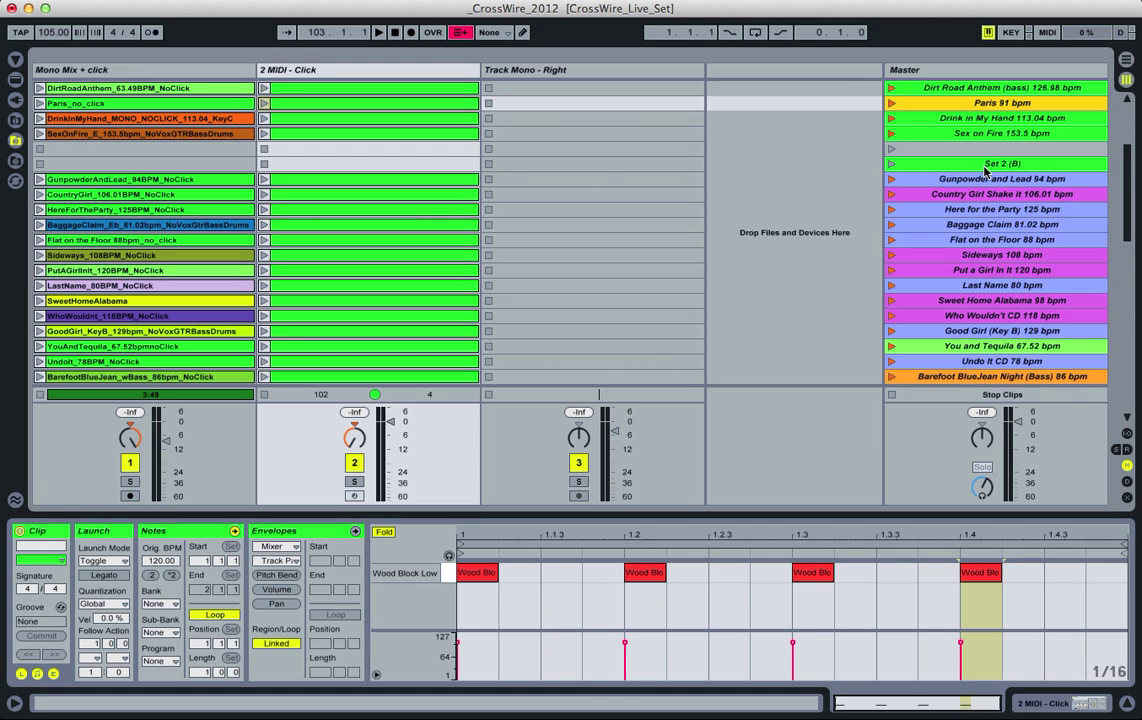
left_click(995, 149)
scroll(985, 230, "down", 3)
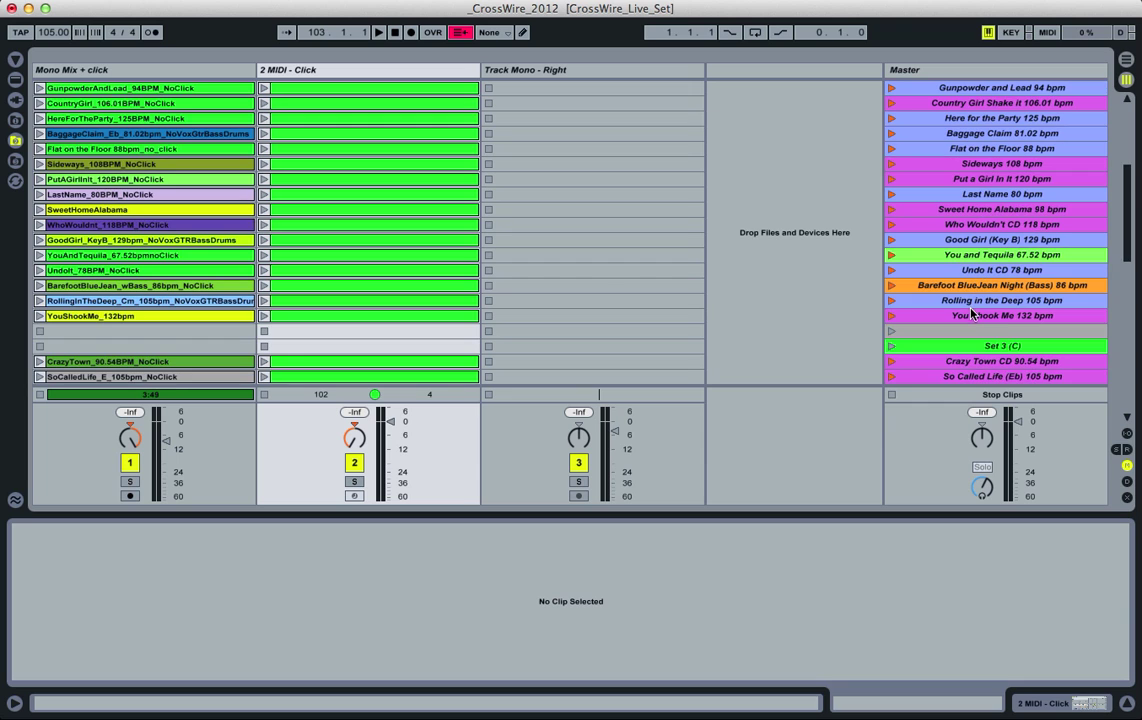
left_click(968, 317, "shift")
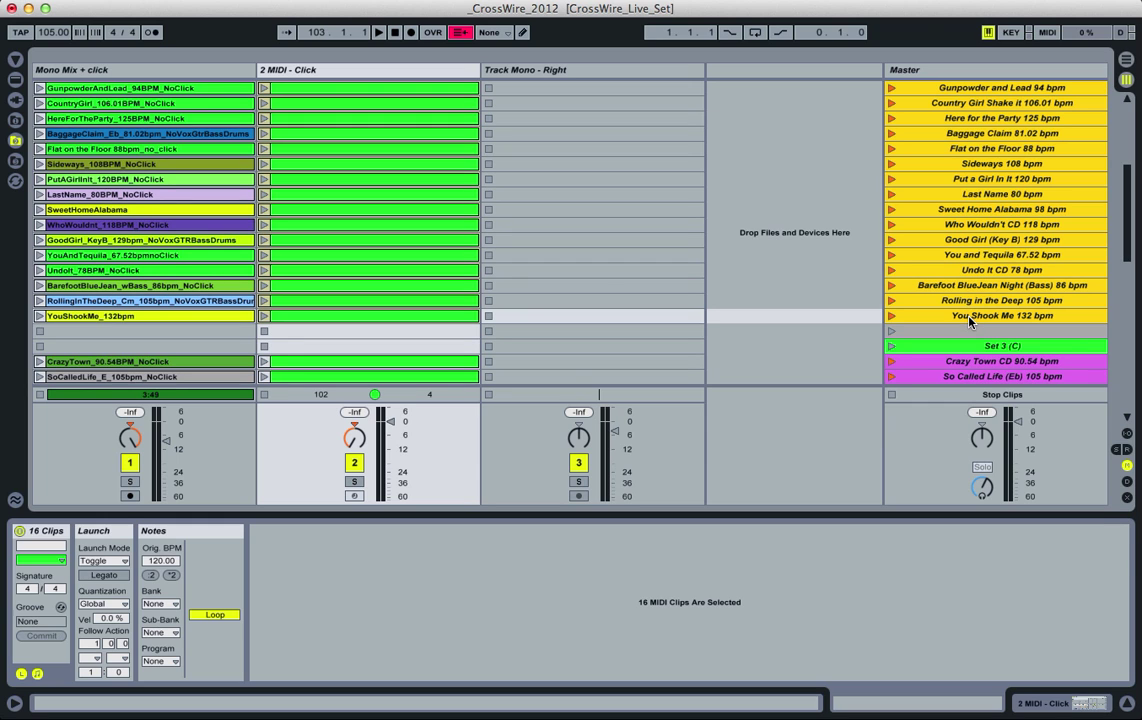
right_click(968, 320)
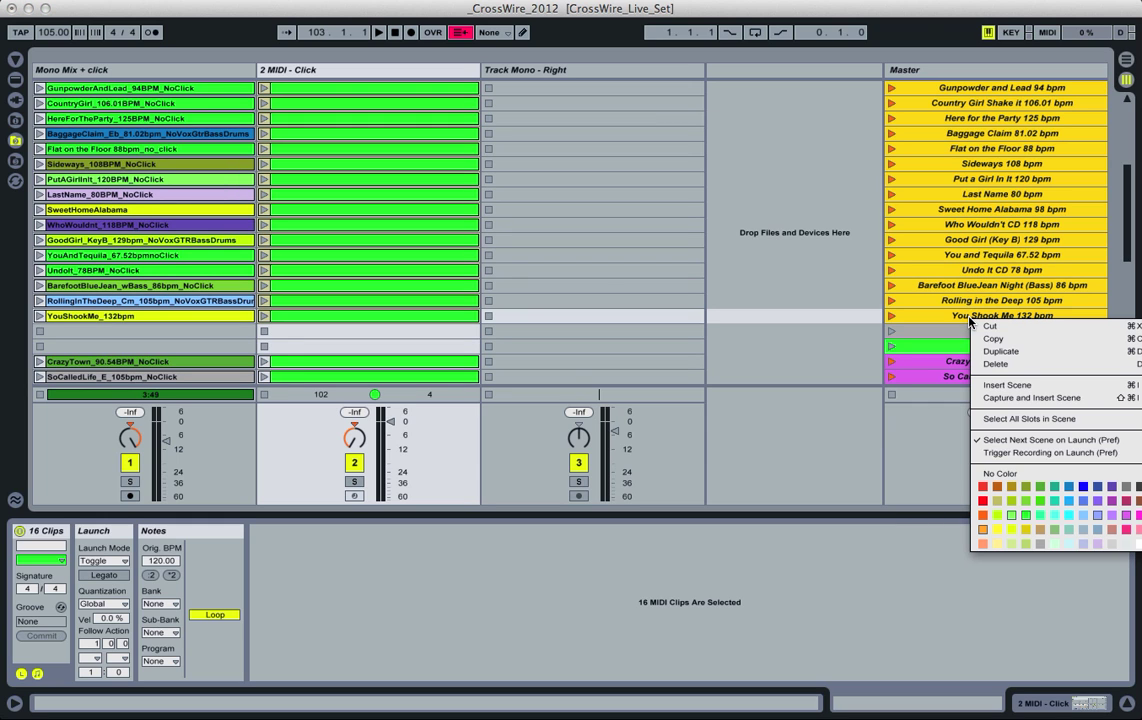
left_click(1095, 517)
Step: Scroll the scene list and select Dirt Road Anthem, then She's Country
scroll(1000, 295, "up", 10)
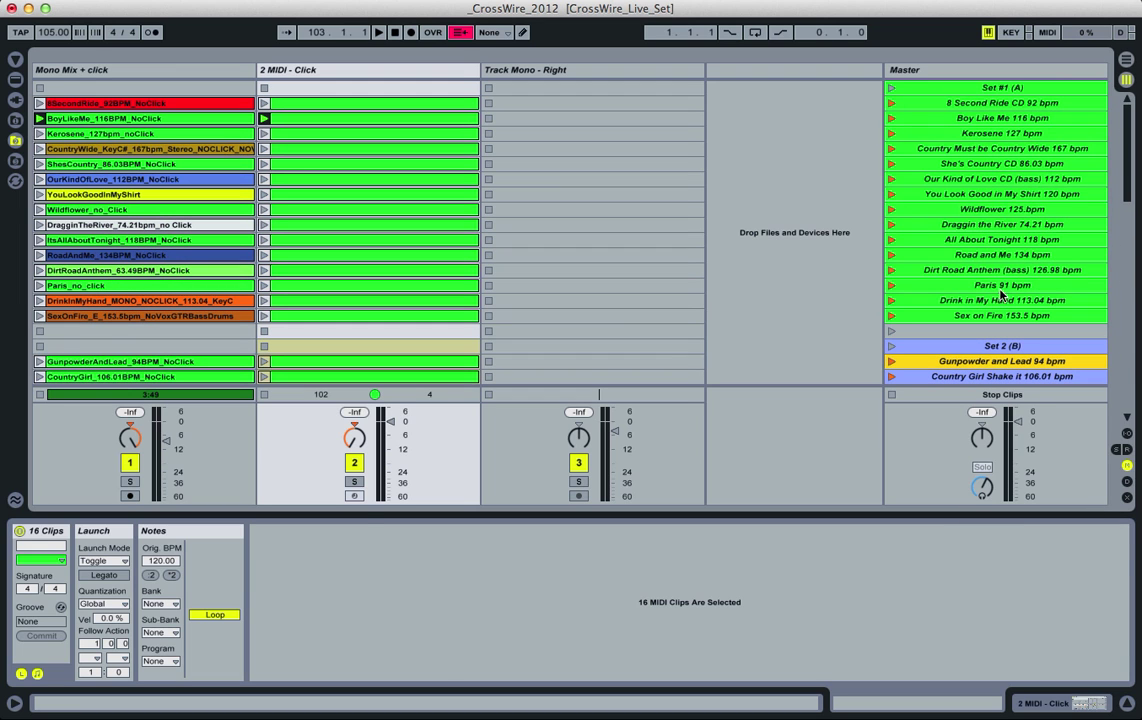
left_click(995, 269)
scroll(995, 266, "down", 5)
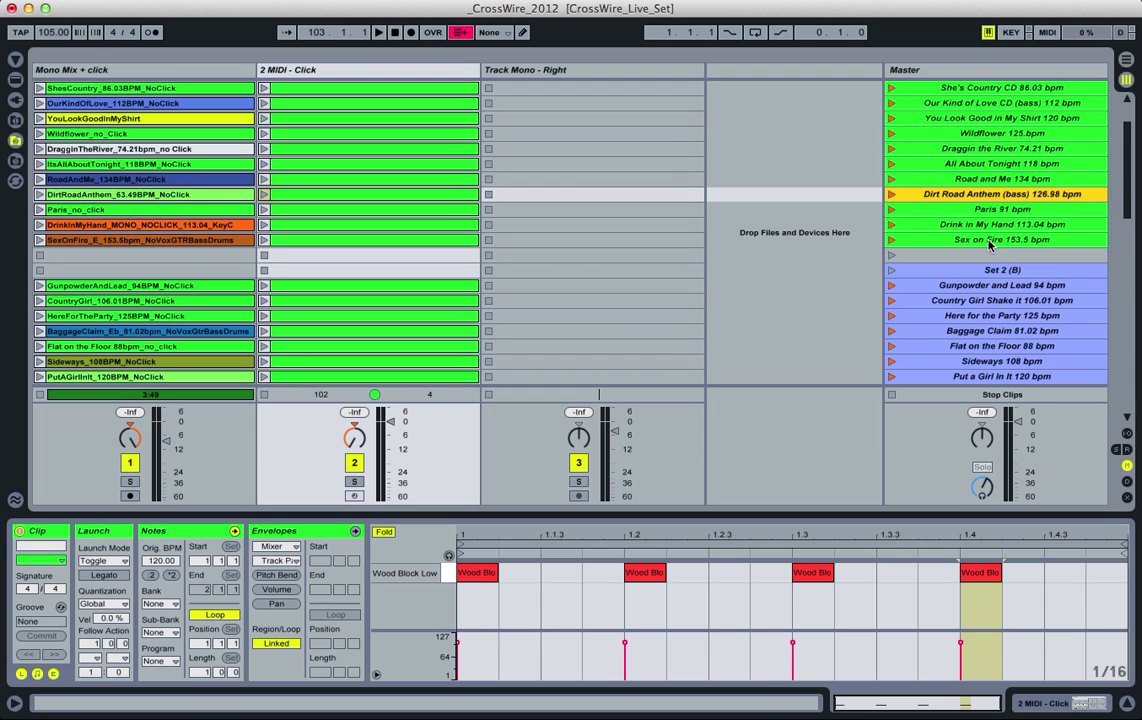
scroll(992, 250, "down", 6)
scroll(990, 243, "up", 6)
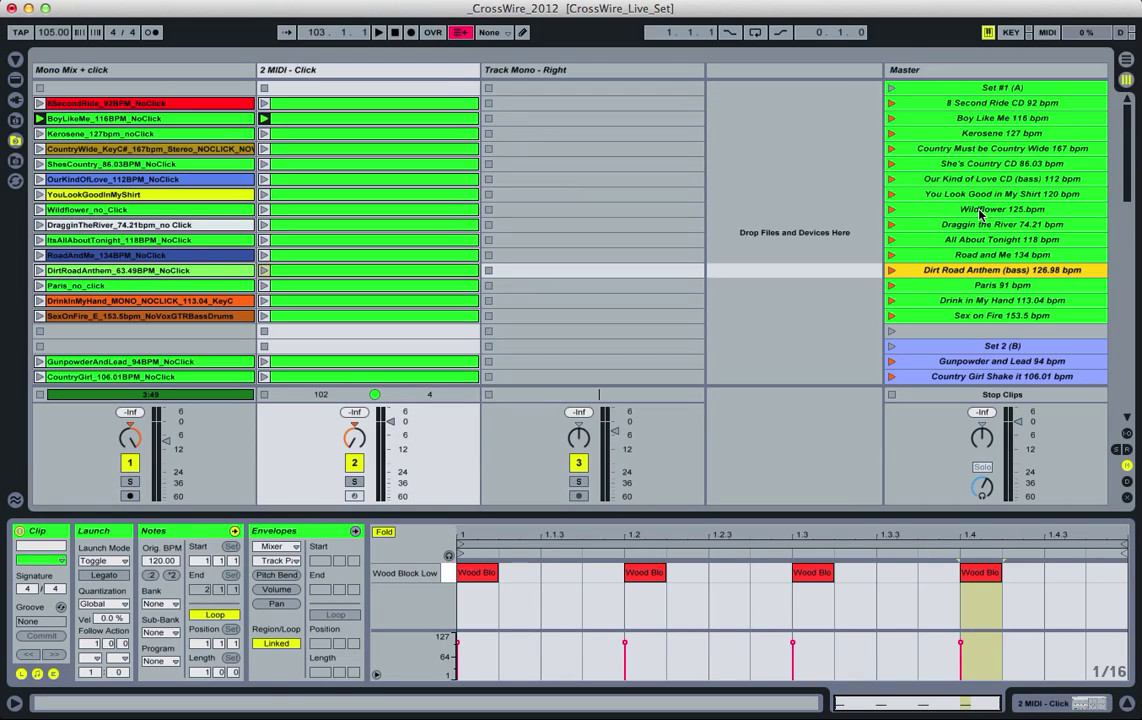
left_click(975, 165)
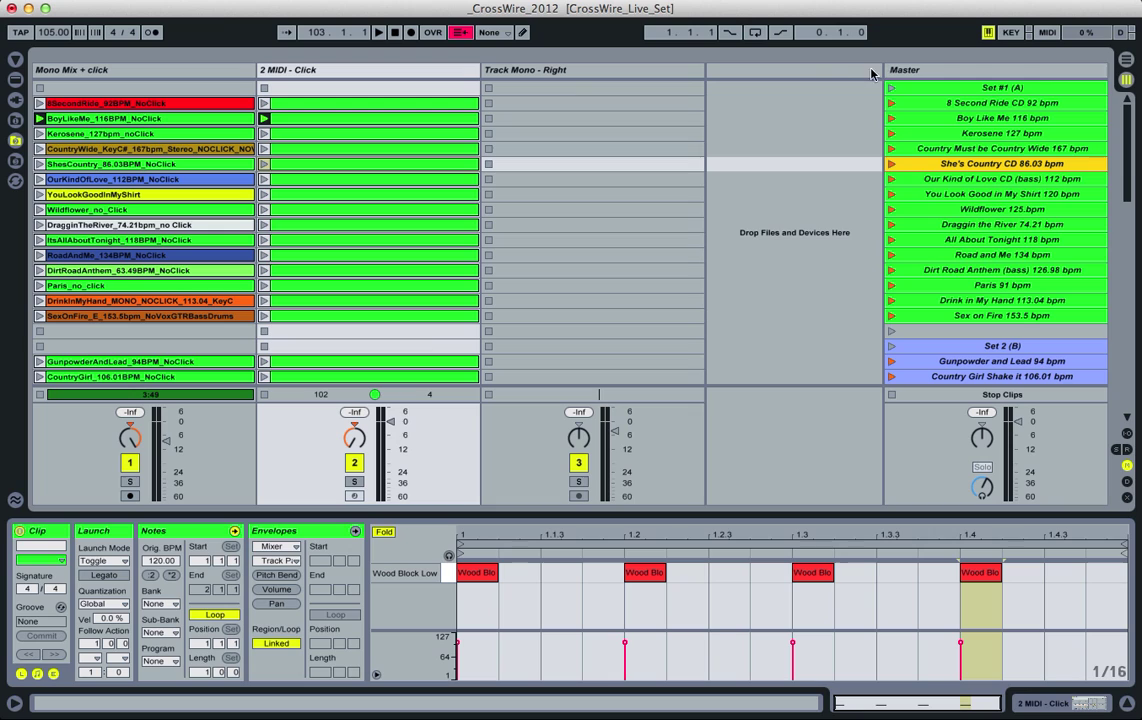
left_click(938, 119)
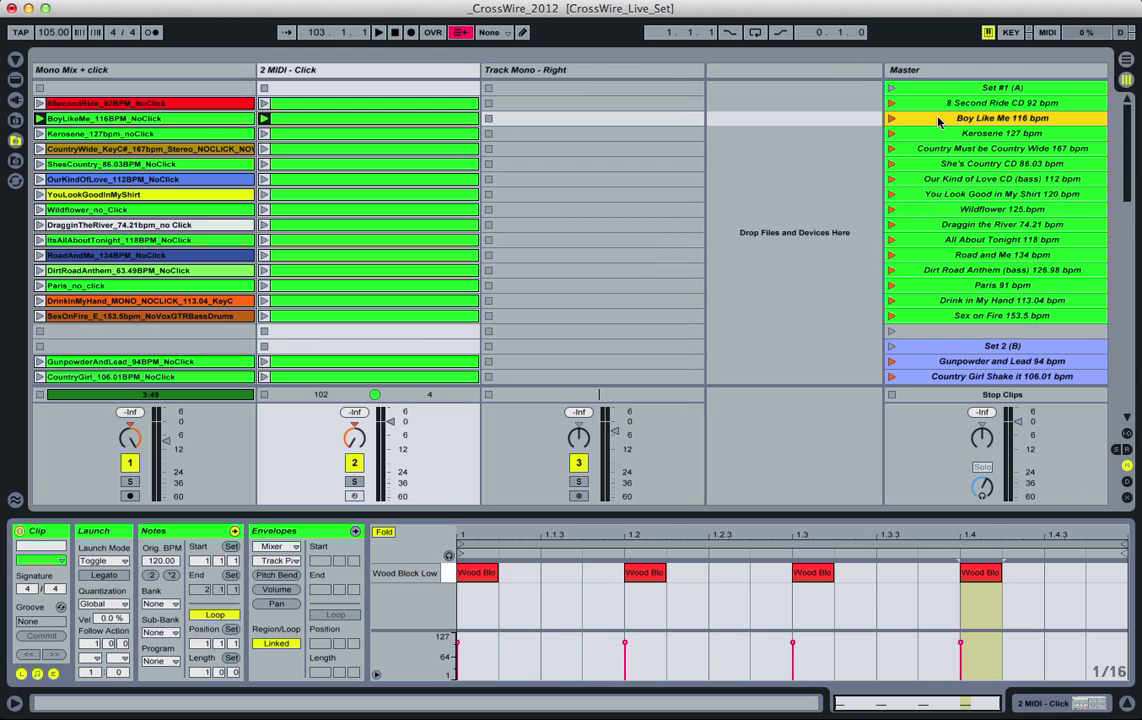
left_click(1040, 148)
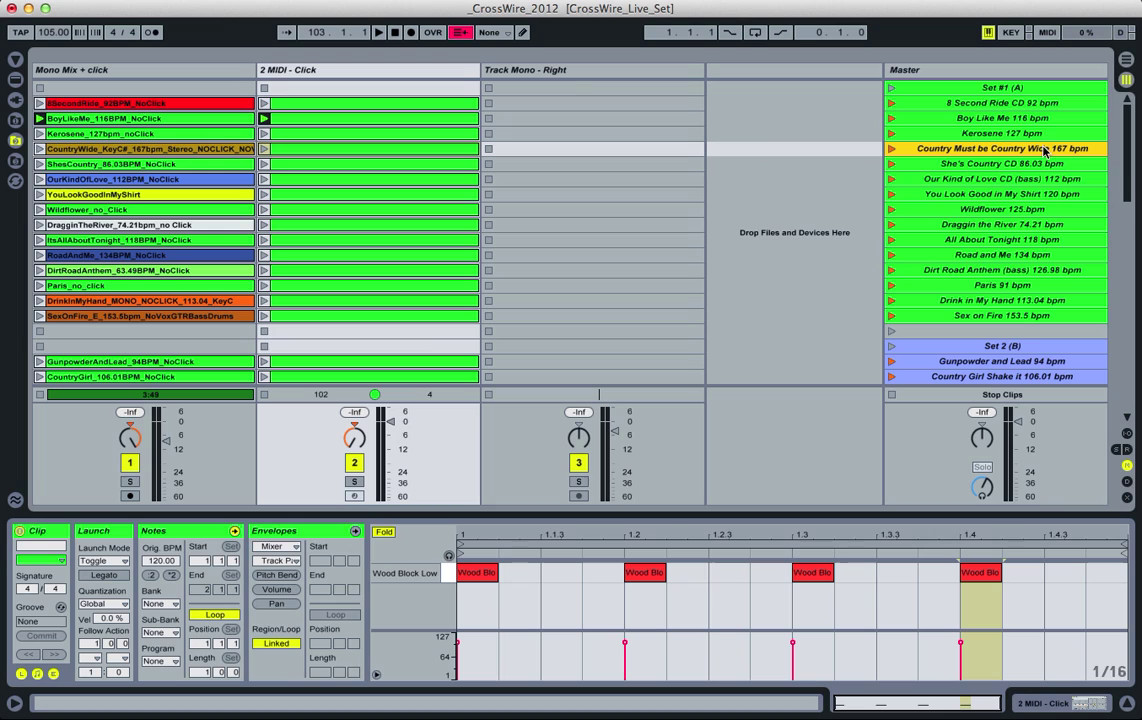
left_click(1016, 135)
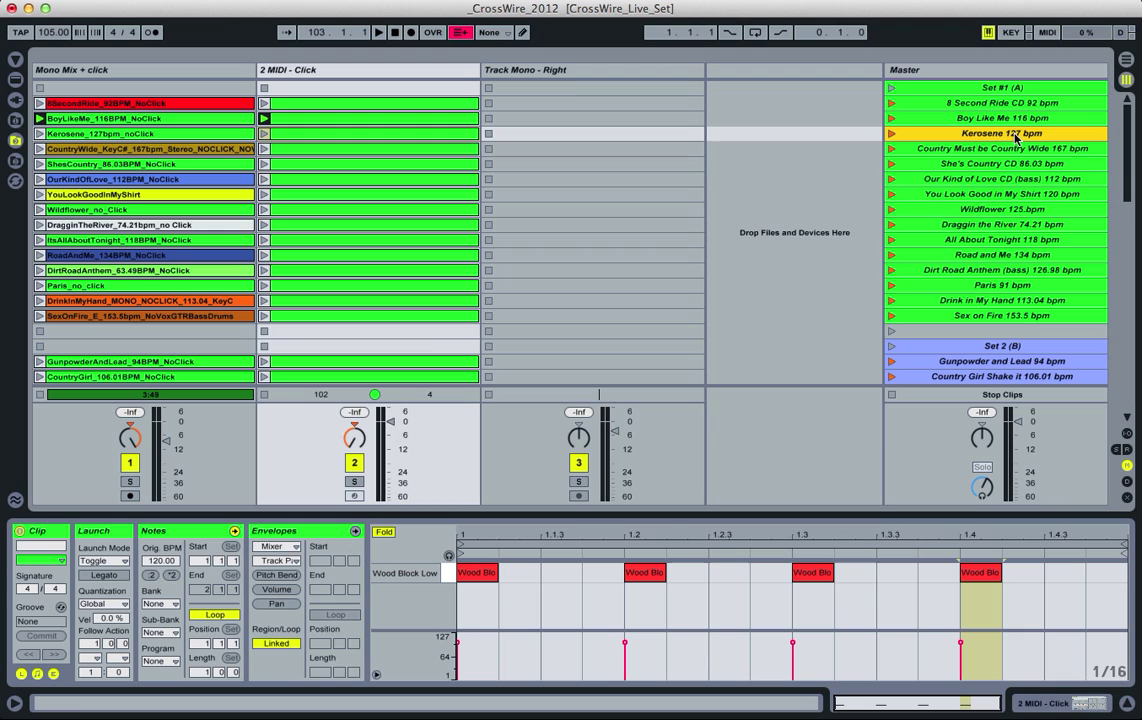
left_click(1018, 226)
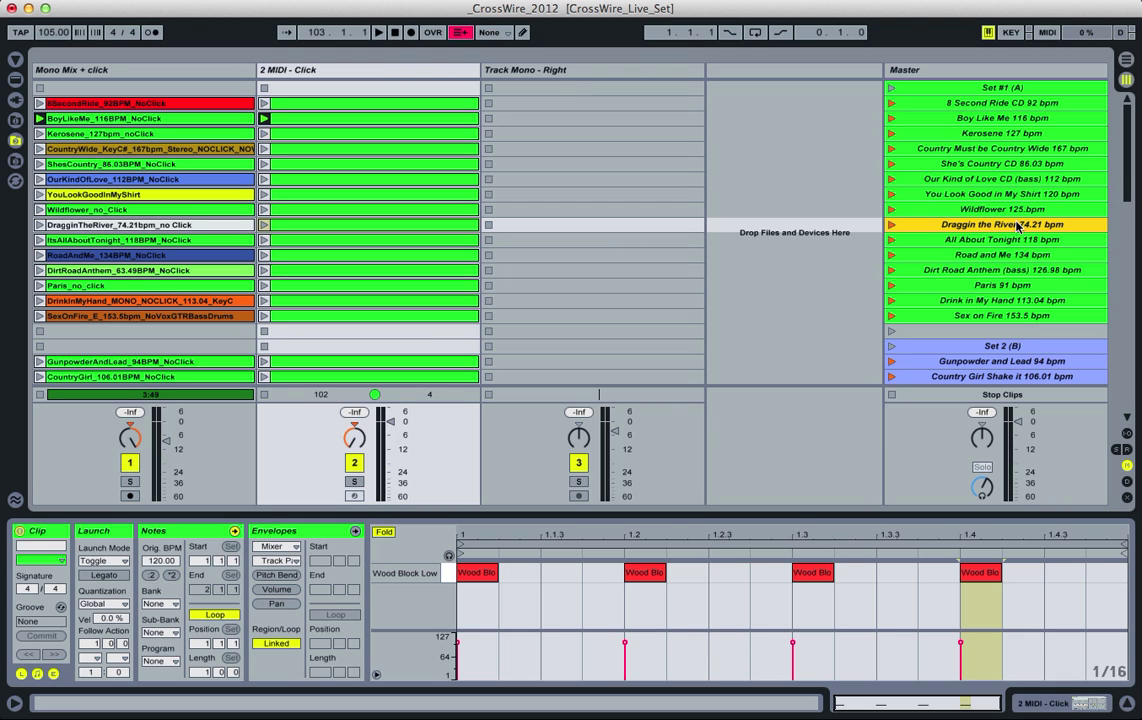
left_click(1045, 270)
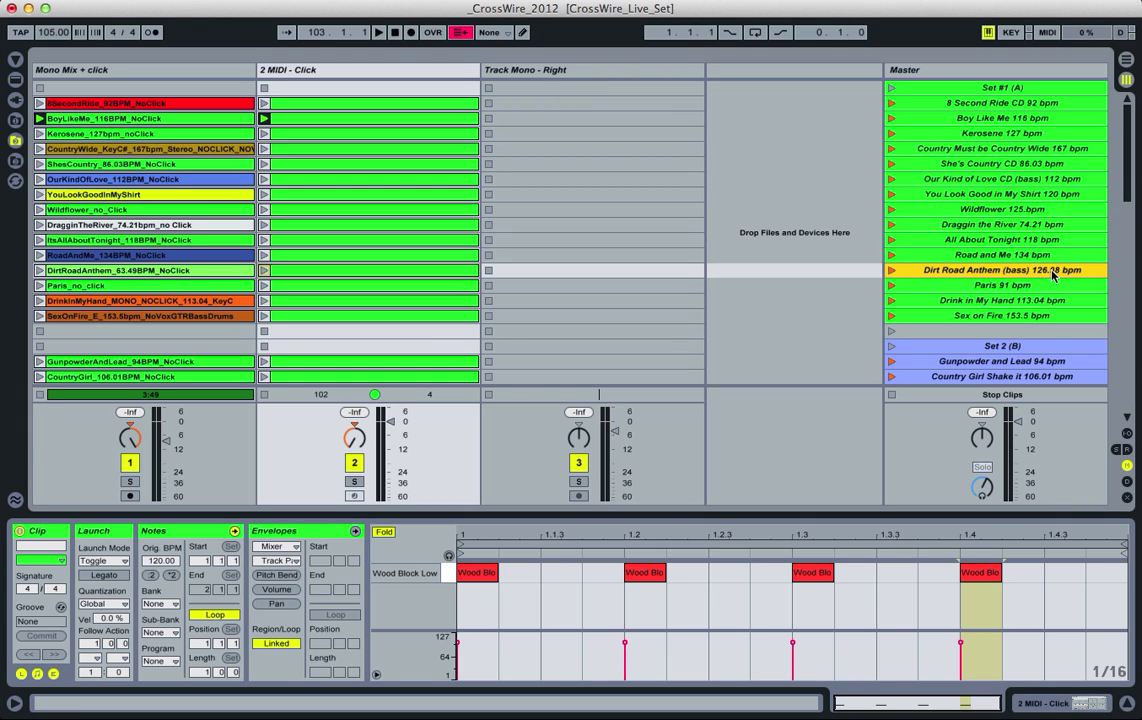
Step: Fire Dirt Road Anthem, then Our Kind of Love at 112 BPM, then stop playback
left_click(890, 270)
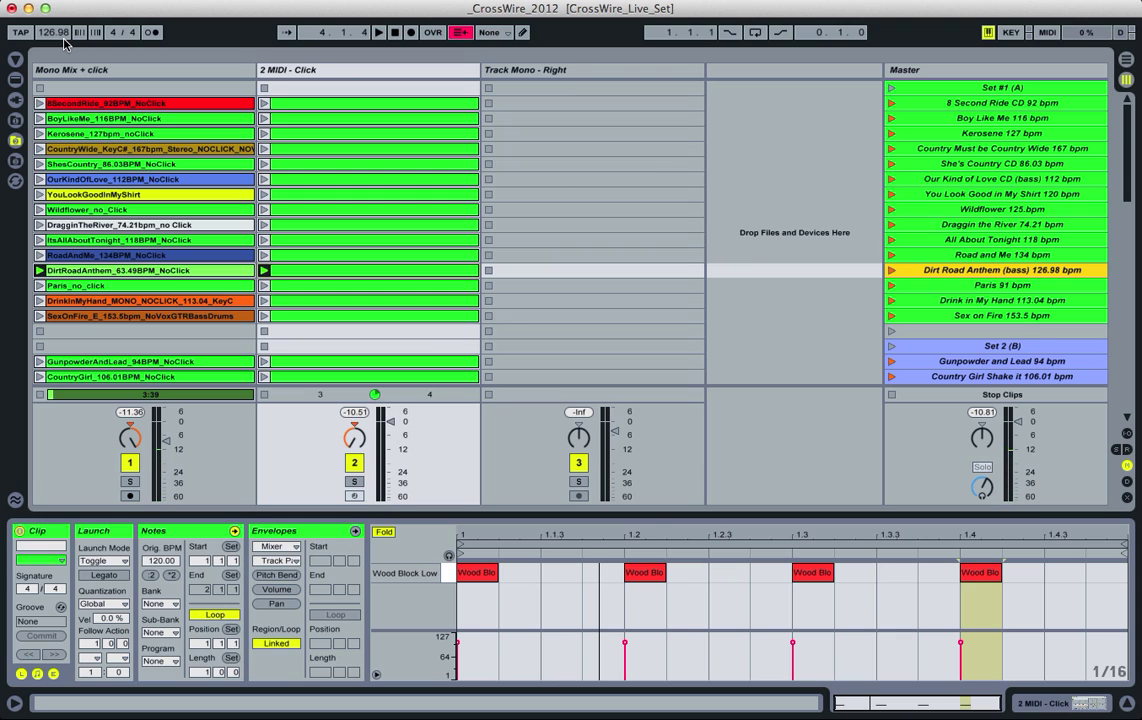
key("XF86AudioLowerVolume")
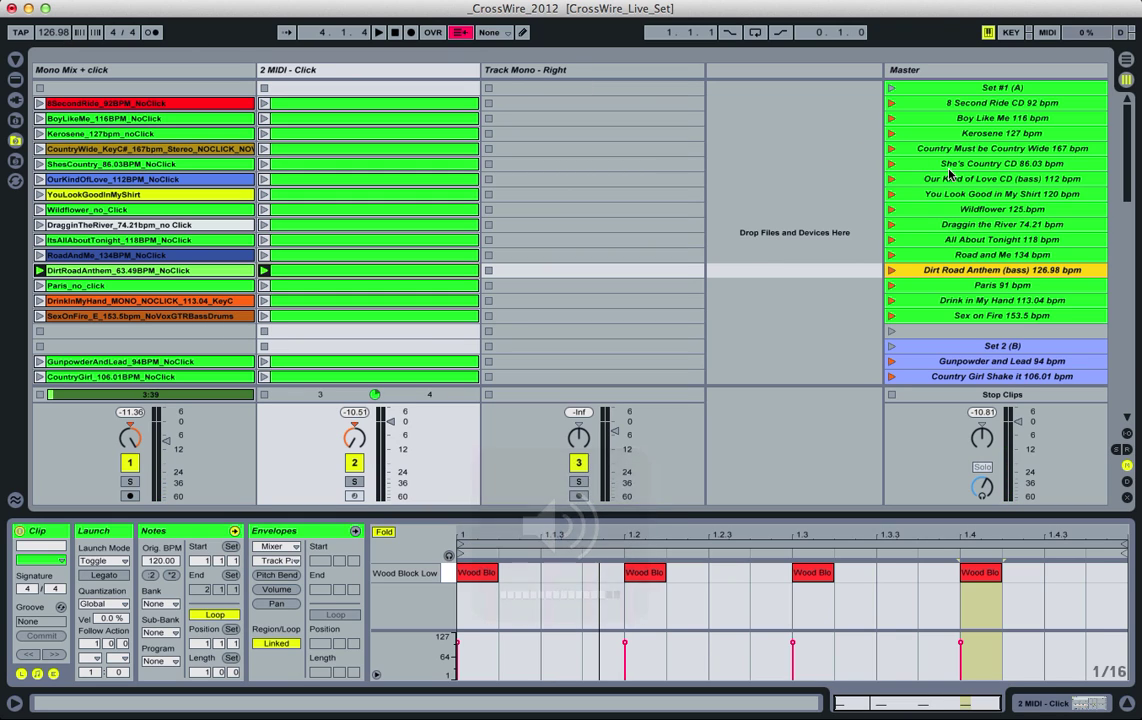
left_click(892, 179)
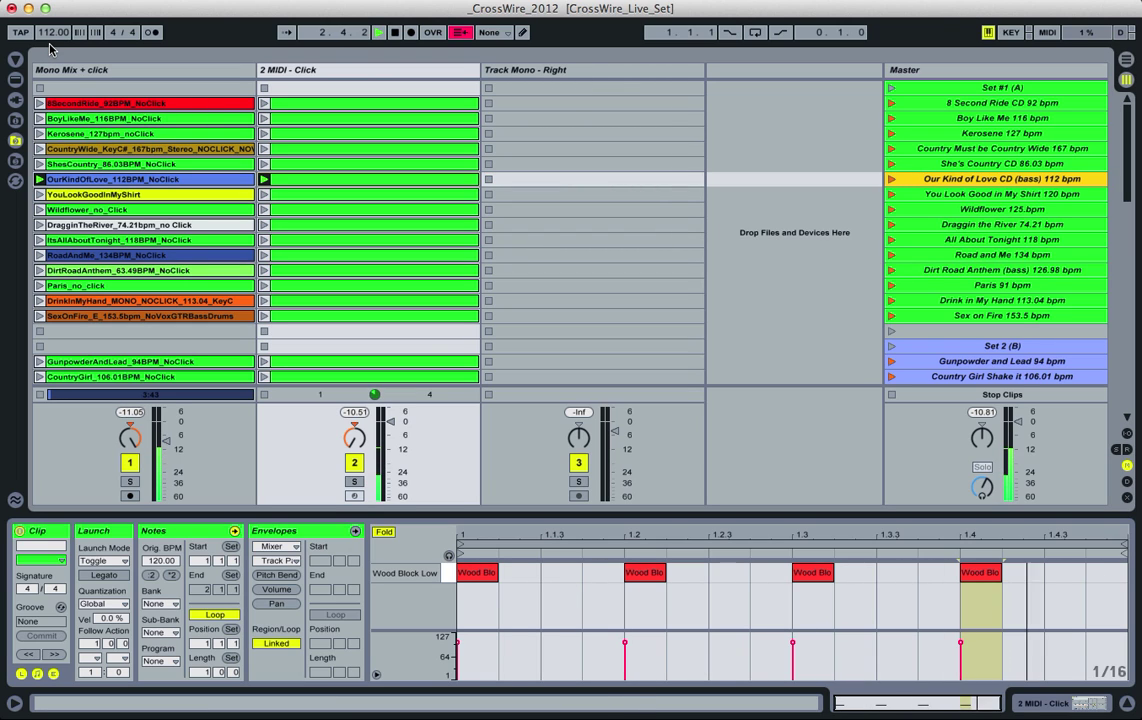
key("space")
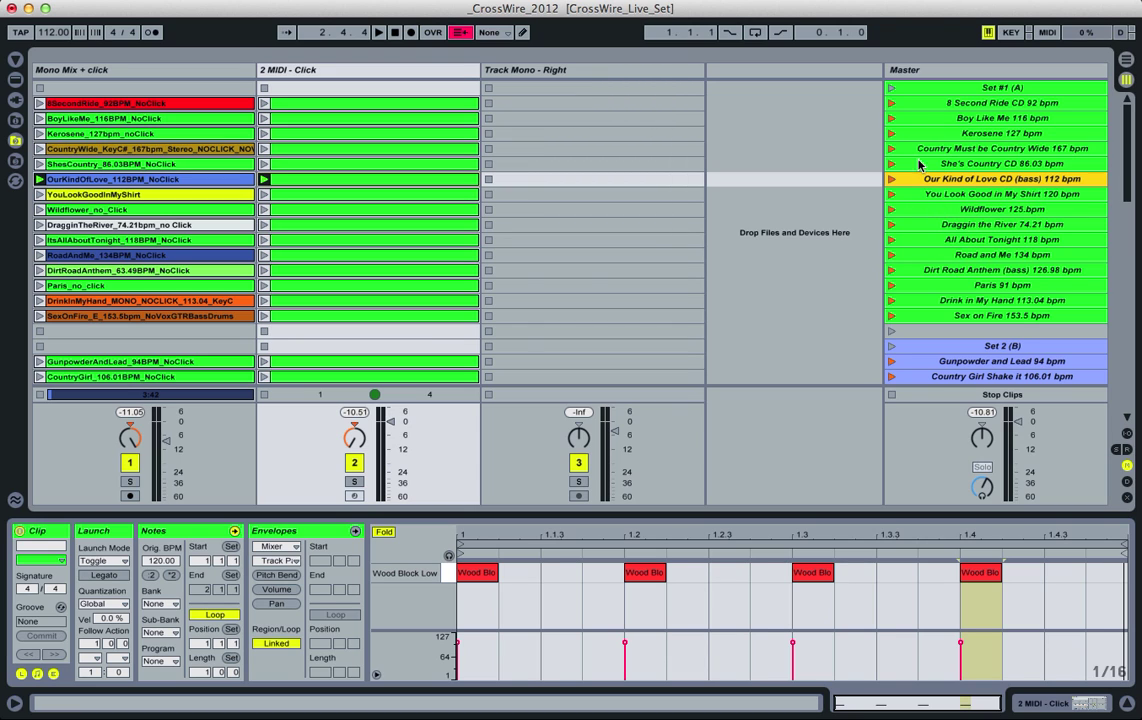
Step: Launch She's Country, then fire Our Kind of Love, You Look Good in My Shirt, Wildflower and Draggin the River
left_click(891, 165)
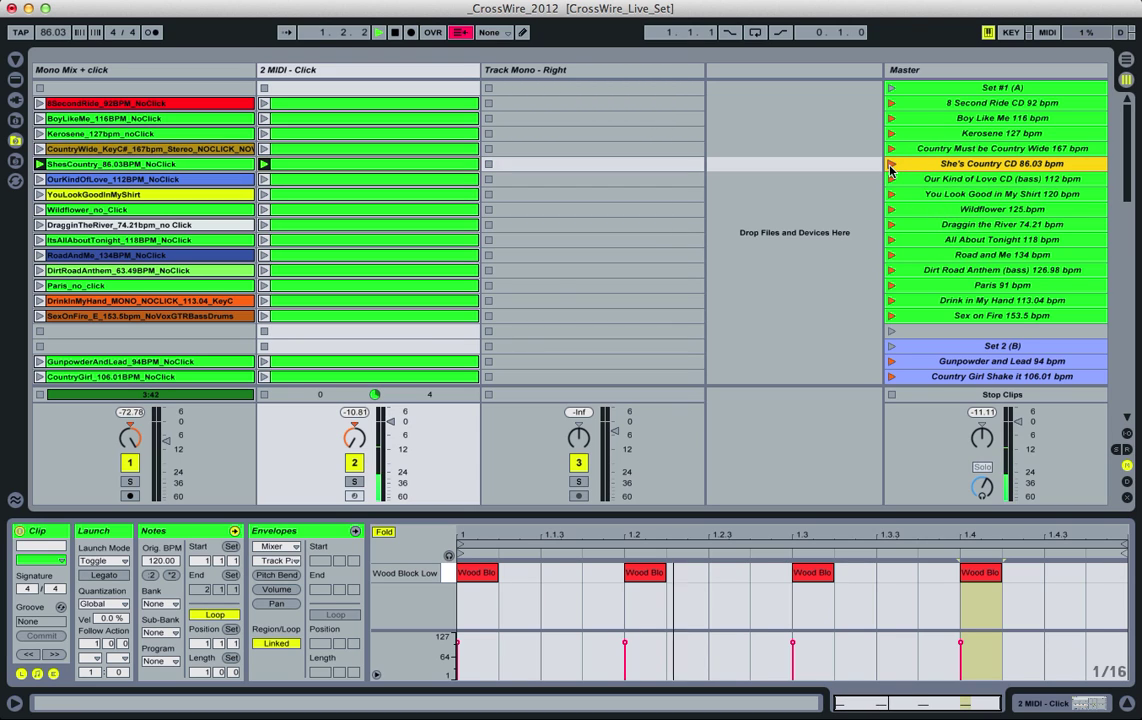
left_click(924, 181)
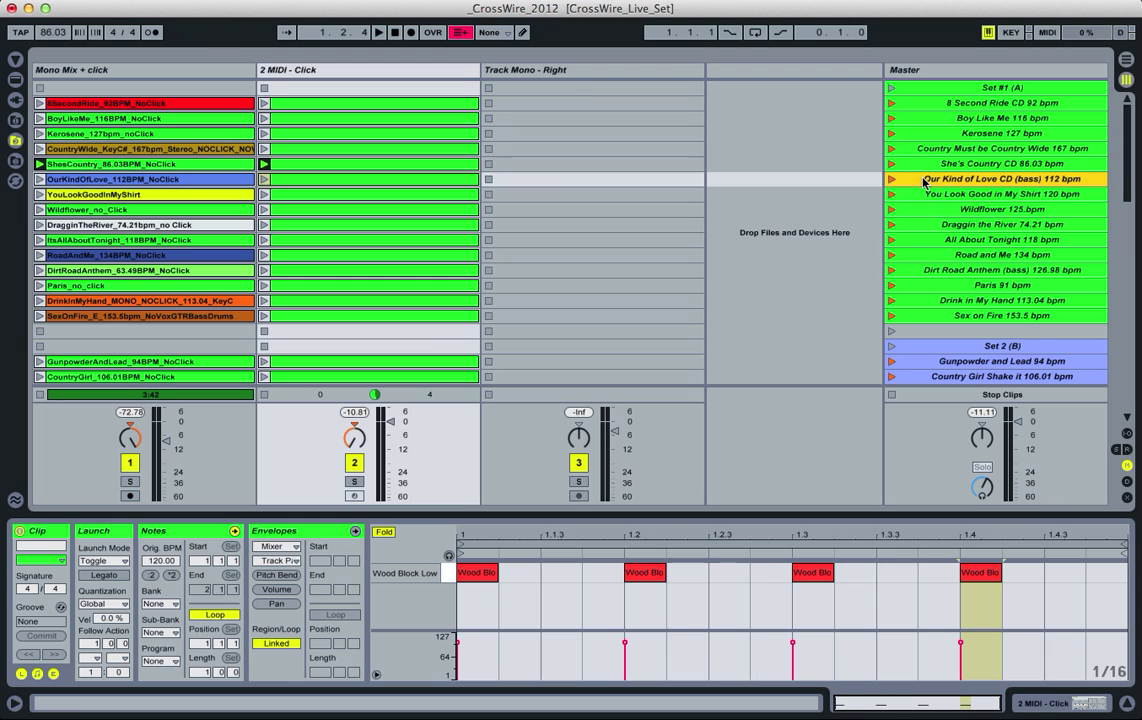
key("Return")
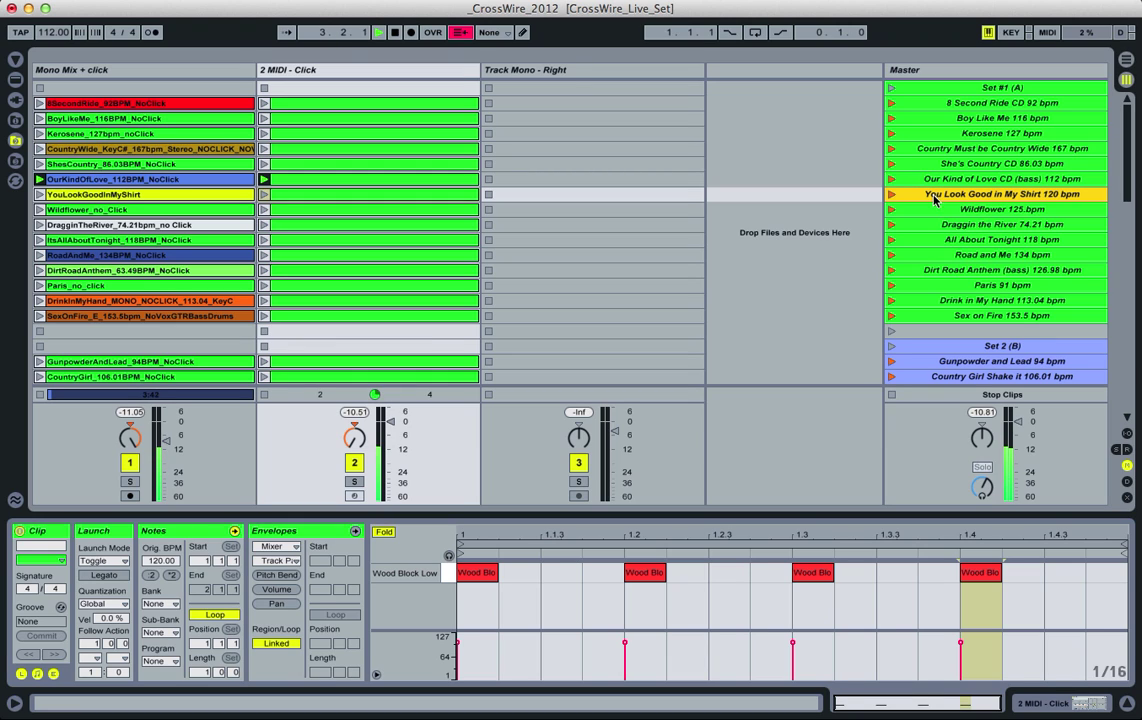
key("Return")
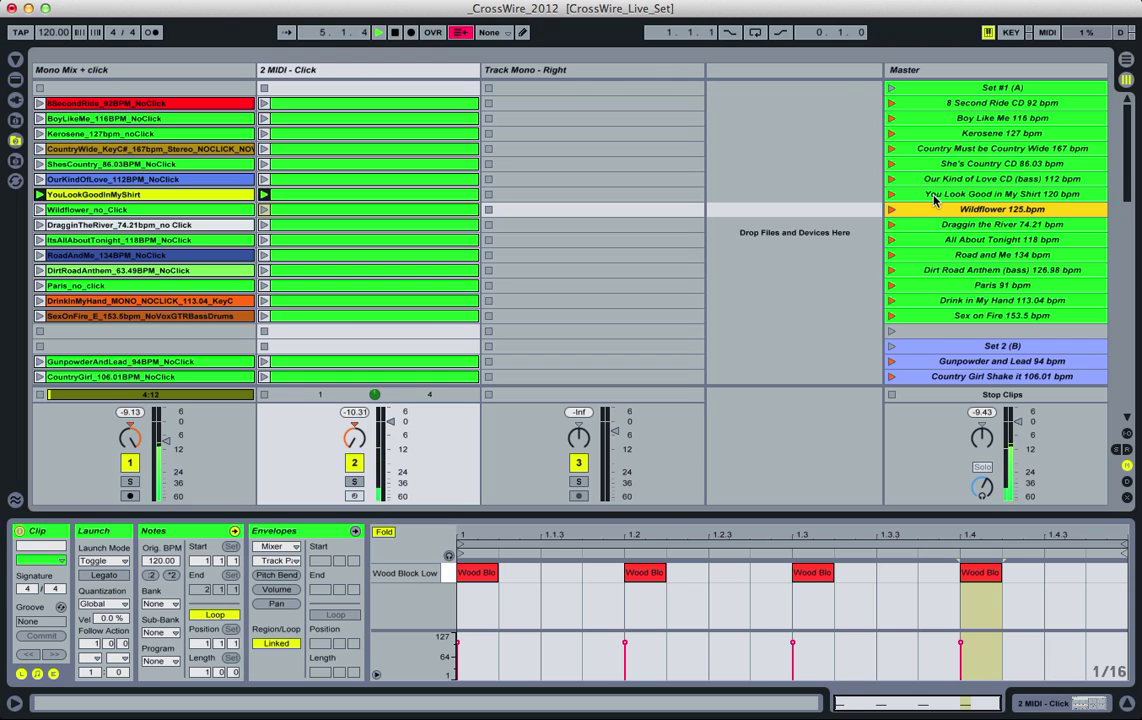
key("XF86AudioRaiseVolume")
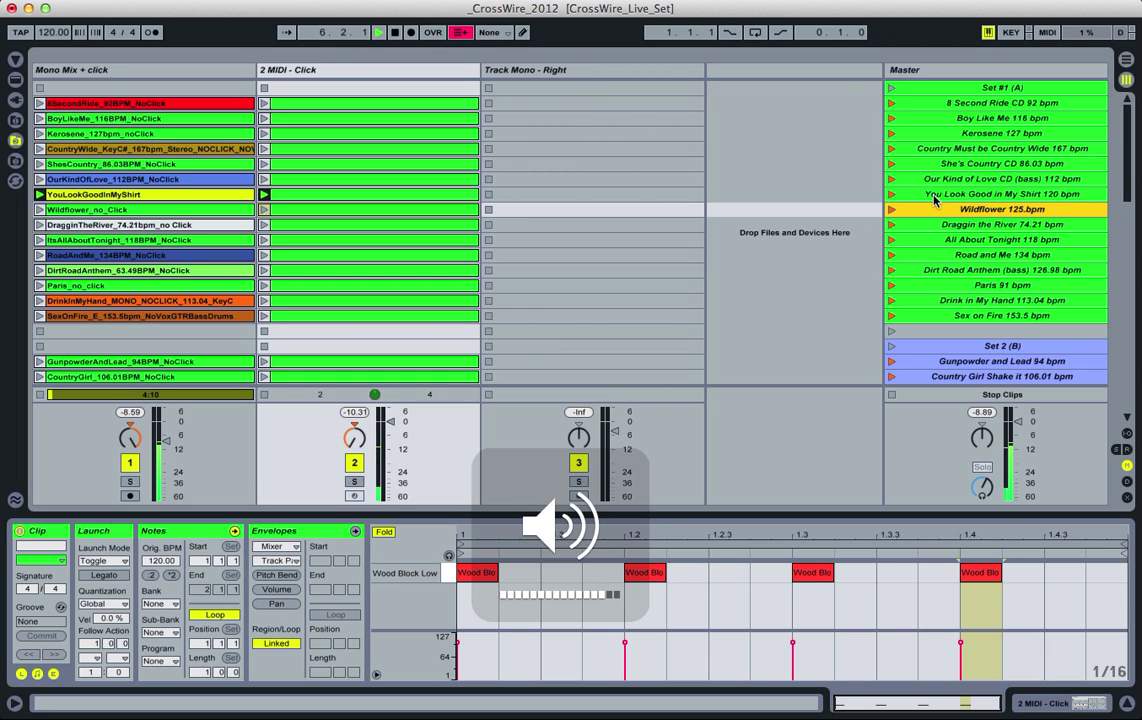
key("Return")
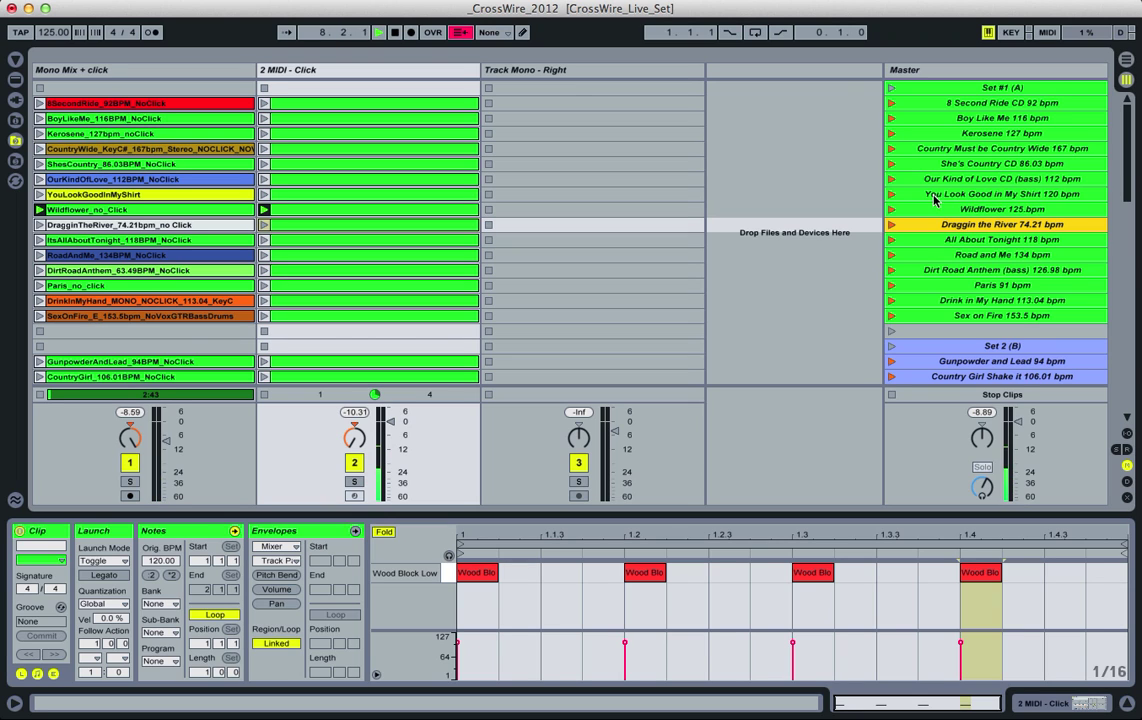
key("Return")
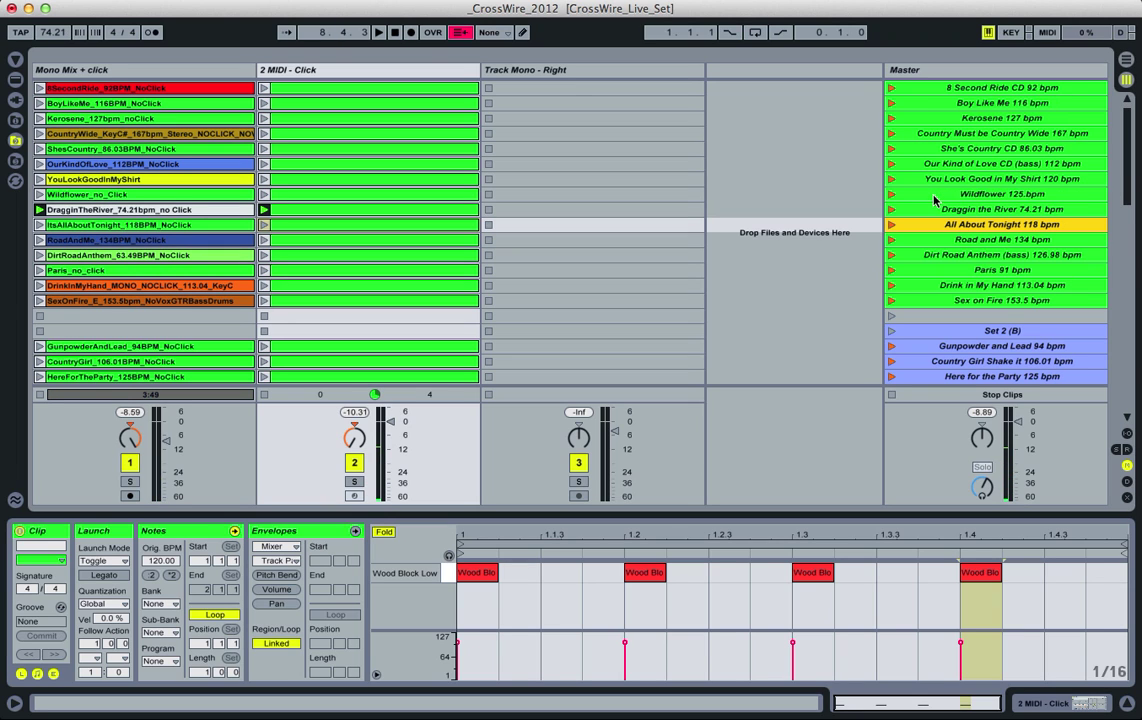
Step: Move the scene selection among Wildflower, Draggin the River and All About Tonight, ending on You Look Good in My Shirt
left_click(935, 196)
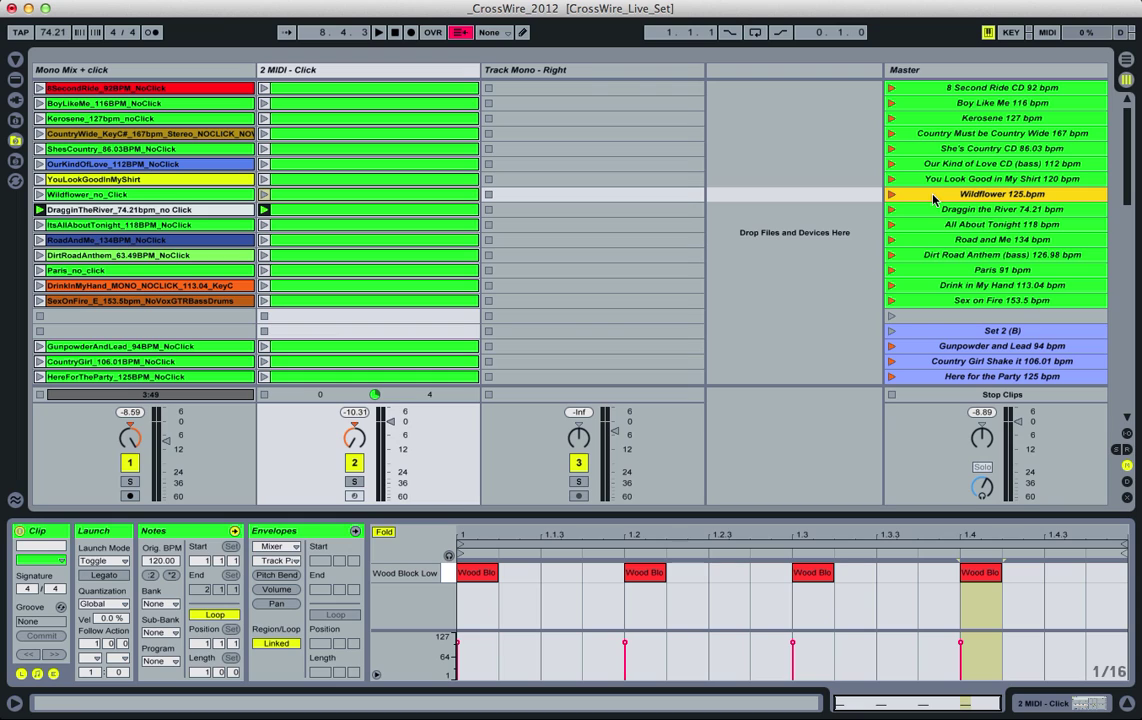
key("Down")
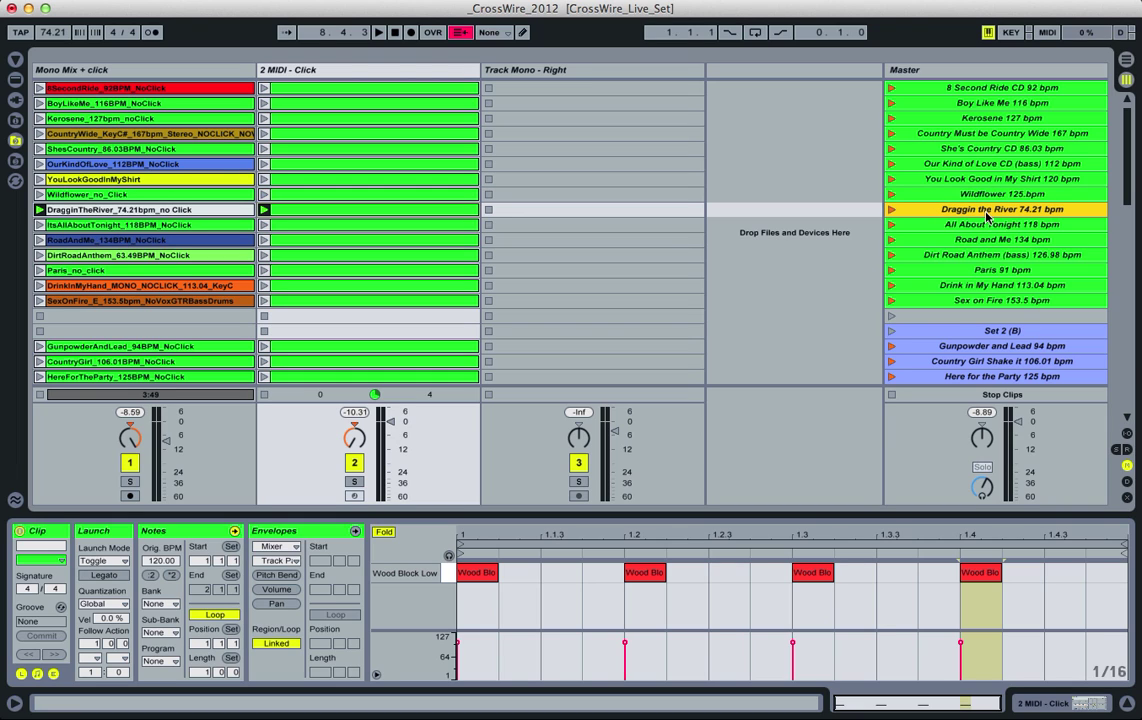
left_click(918, 220)
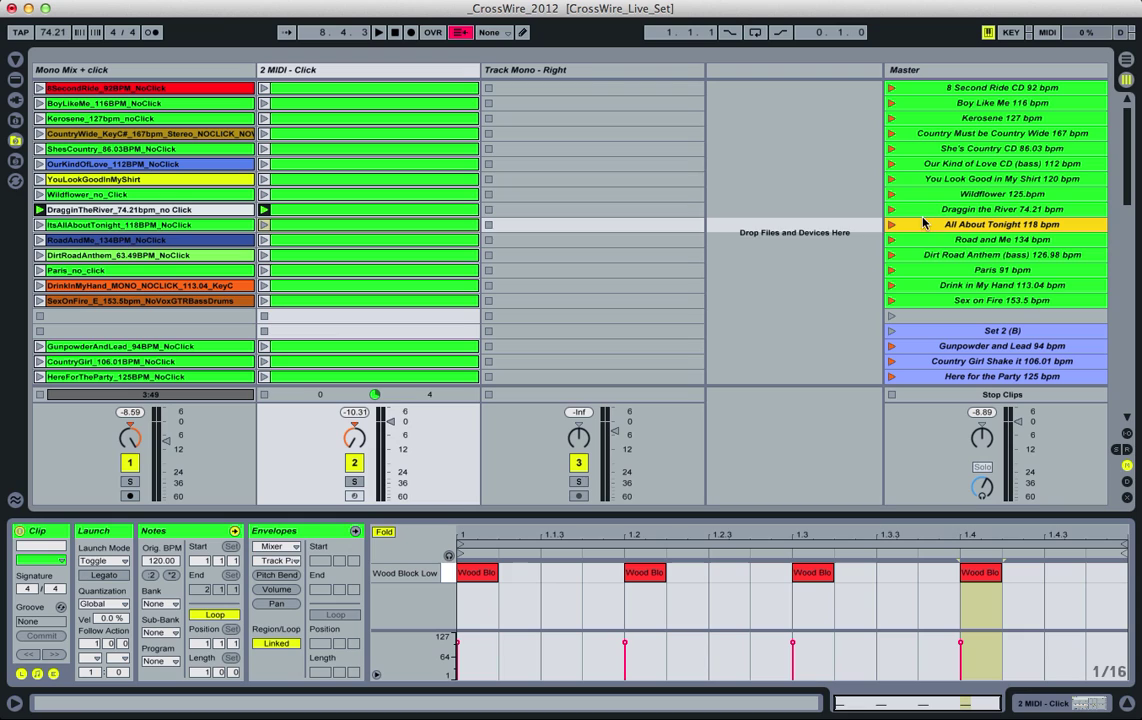
left_click(923, 215)
left_click(932, 196)
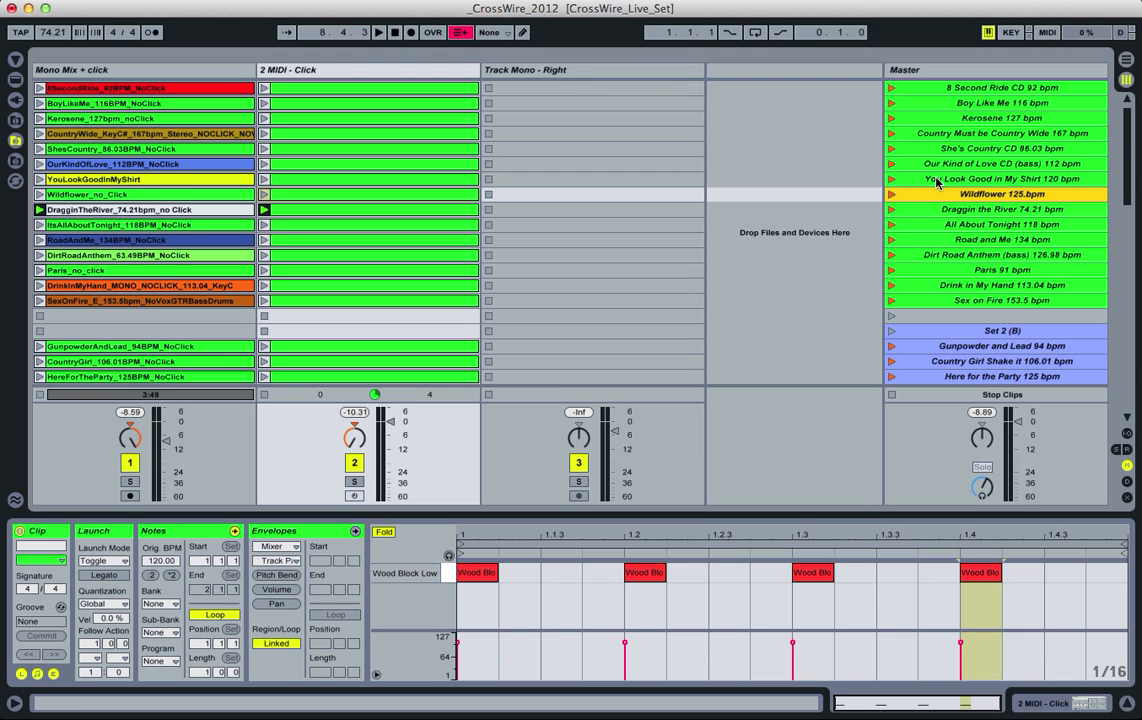
left_click(937, 182)
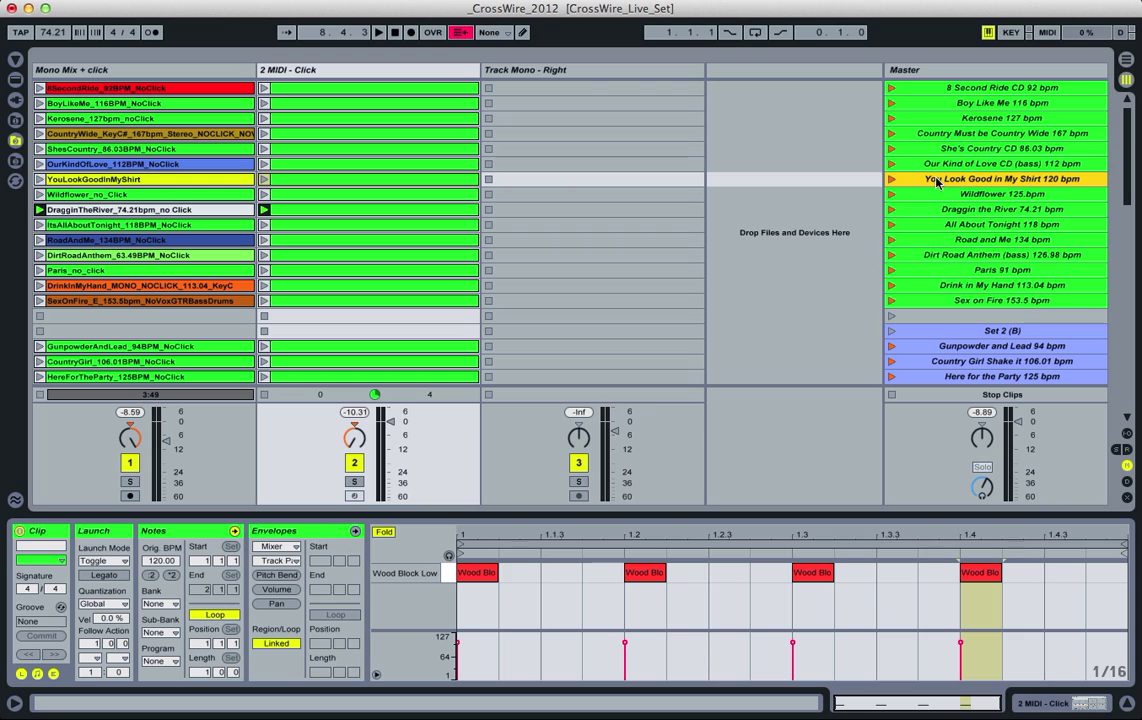
Step: Drag the Our Kind of Love scene up to second place in Set #1
left_click(949, 120)
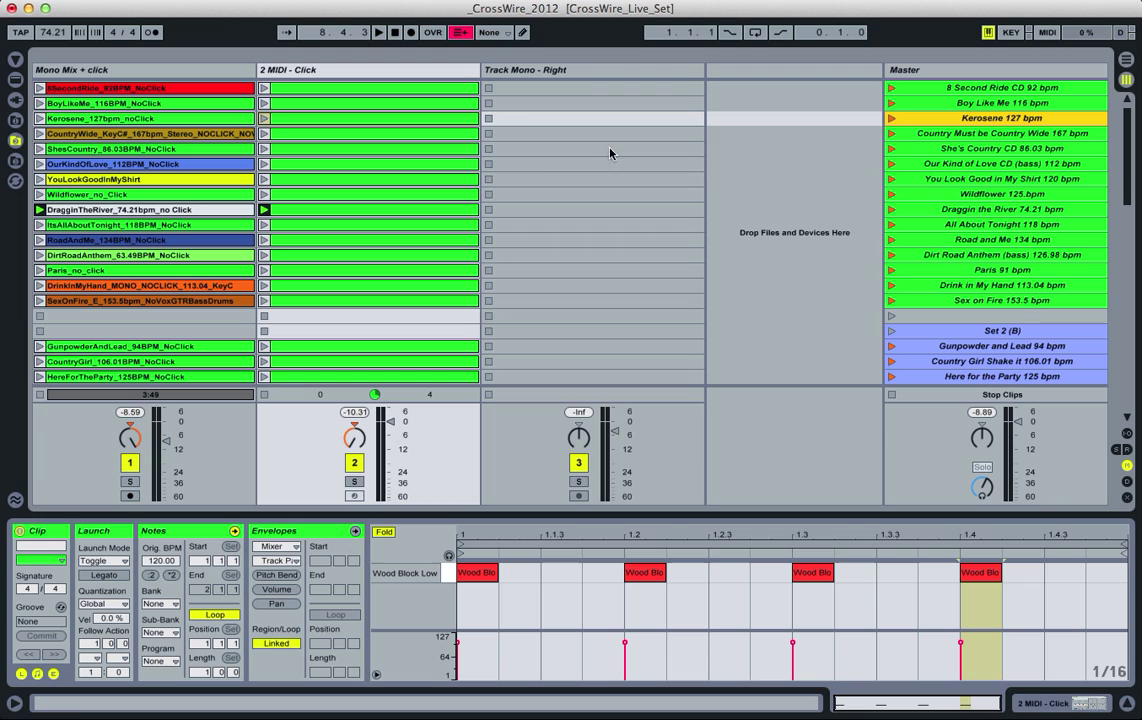
left_click(970, 164)
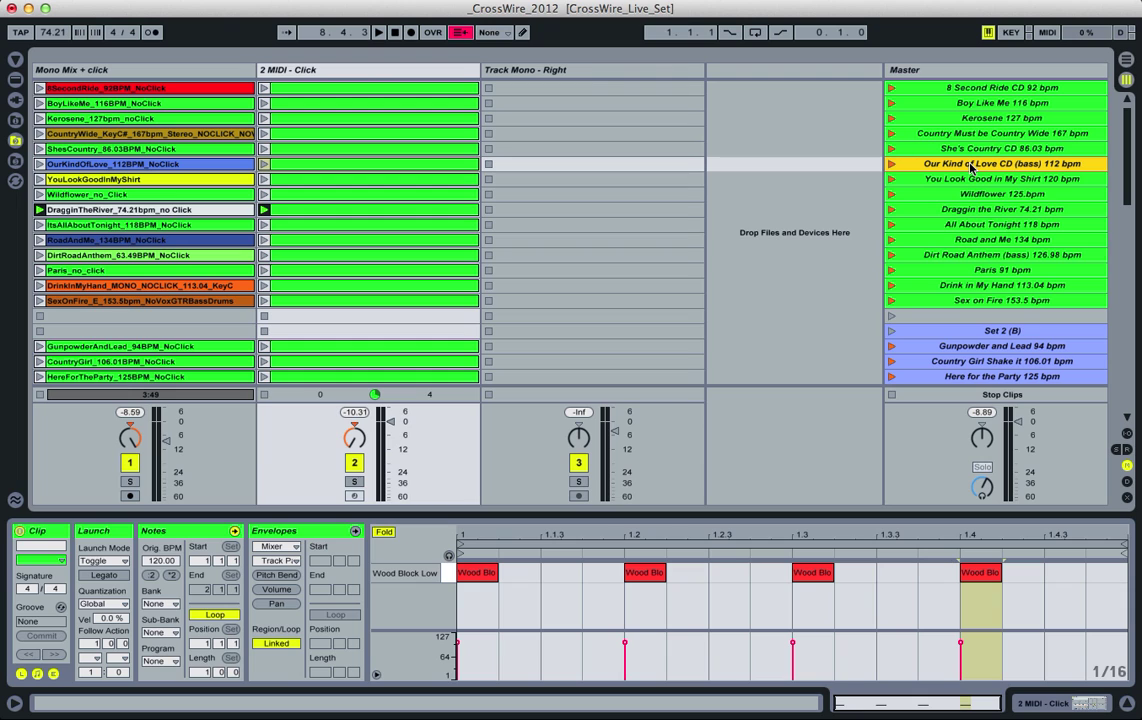
left_click_drag(970, 167, 968, 103)
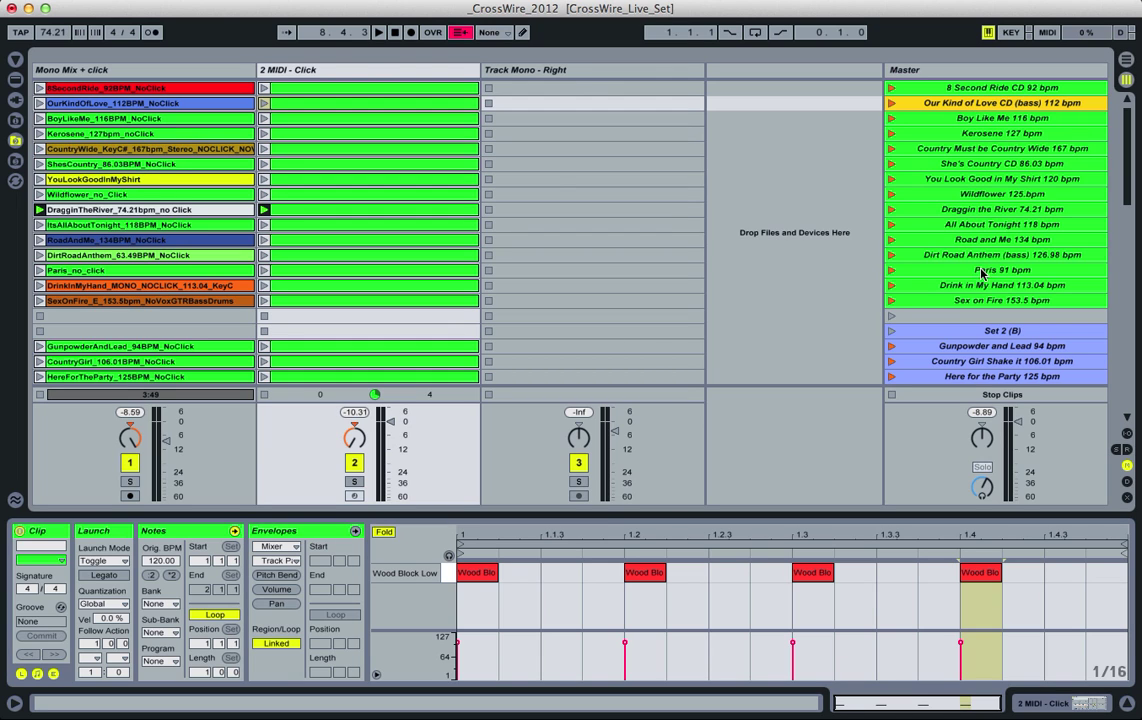
Step: Drag Gunpowder and Lead from Set 2 into Set #1 after You Look Good in My Shirt
left_click(985, 346)
left_click_drag(985, 346, 972, 186)
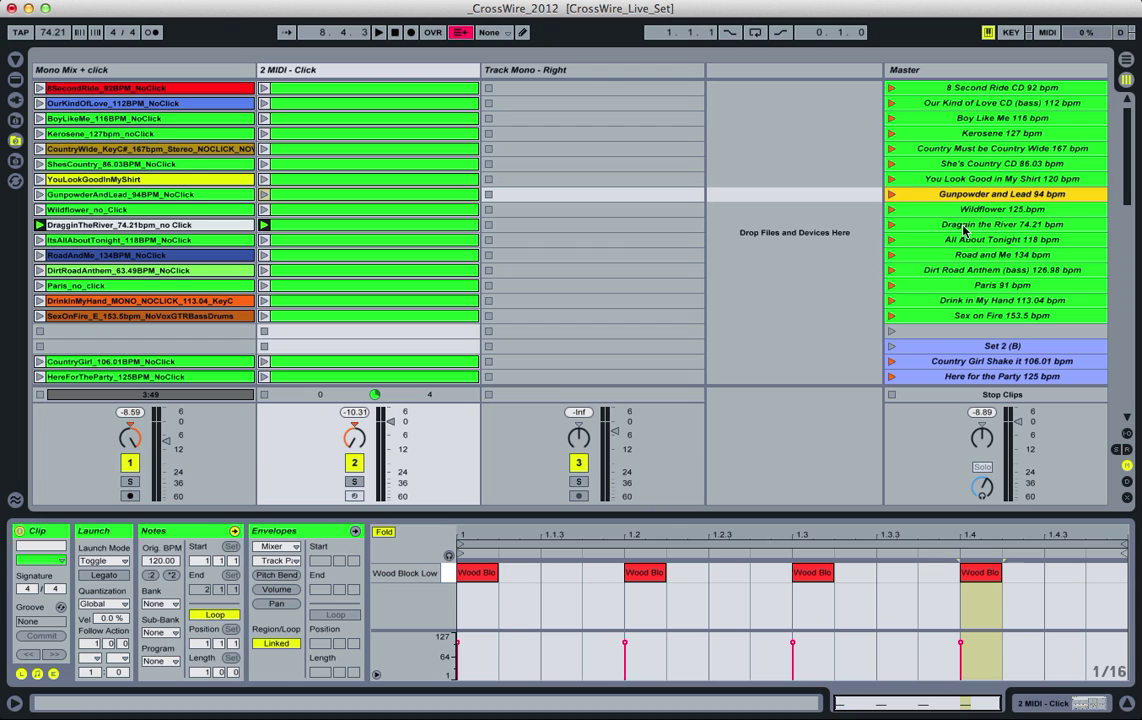
scroll(965, 229, "up", 1)
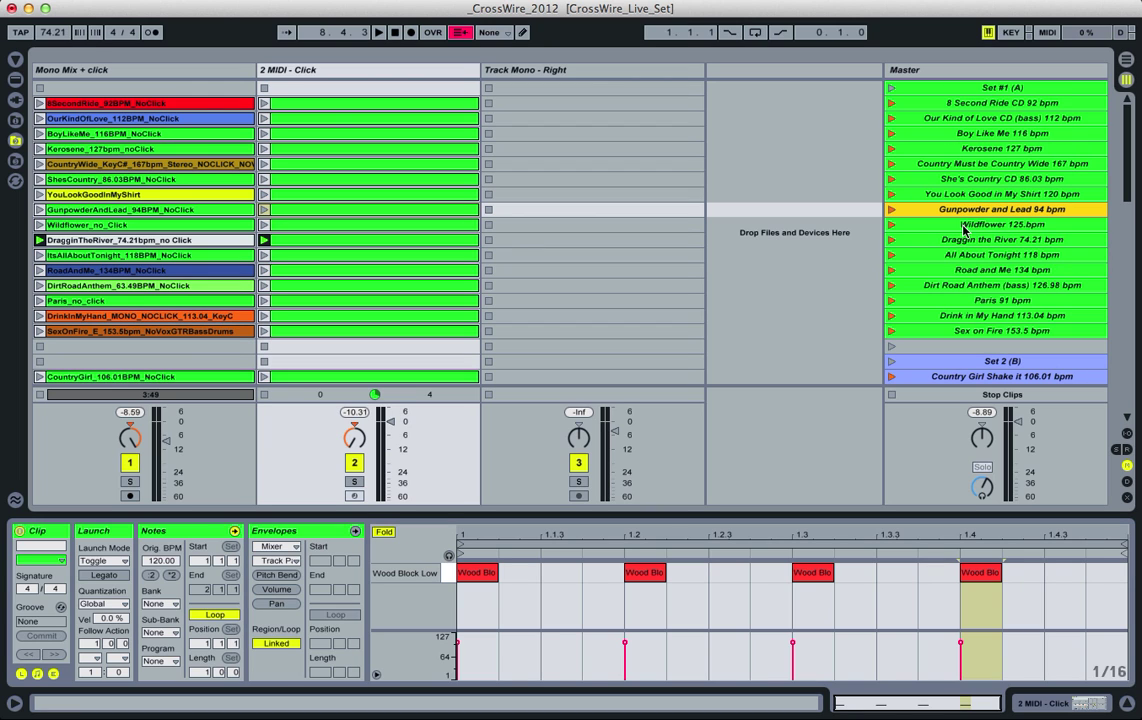
left_click(120, 103)
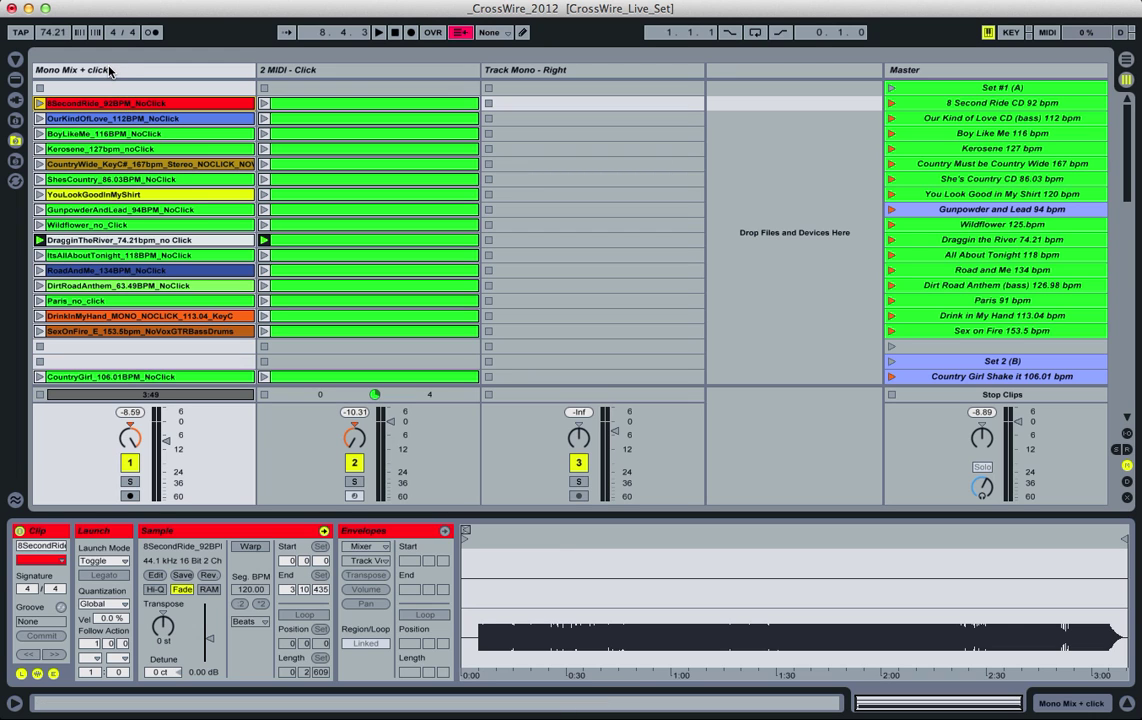
left_click(262, 69)
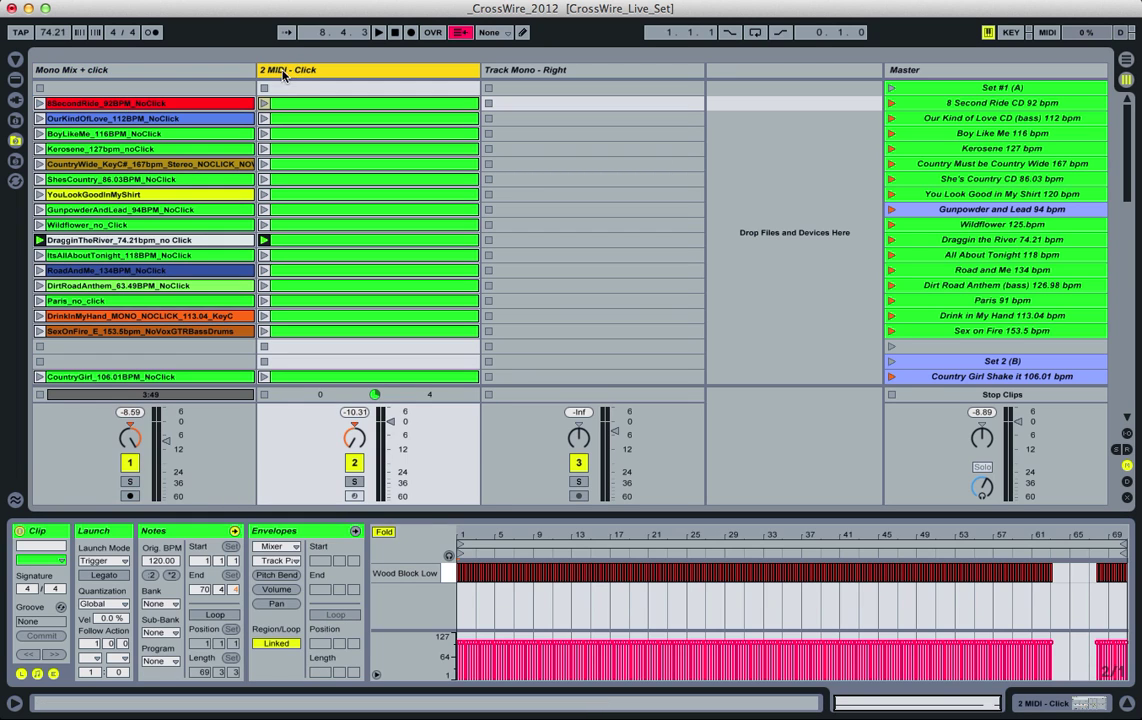
left_click(223, 71)
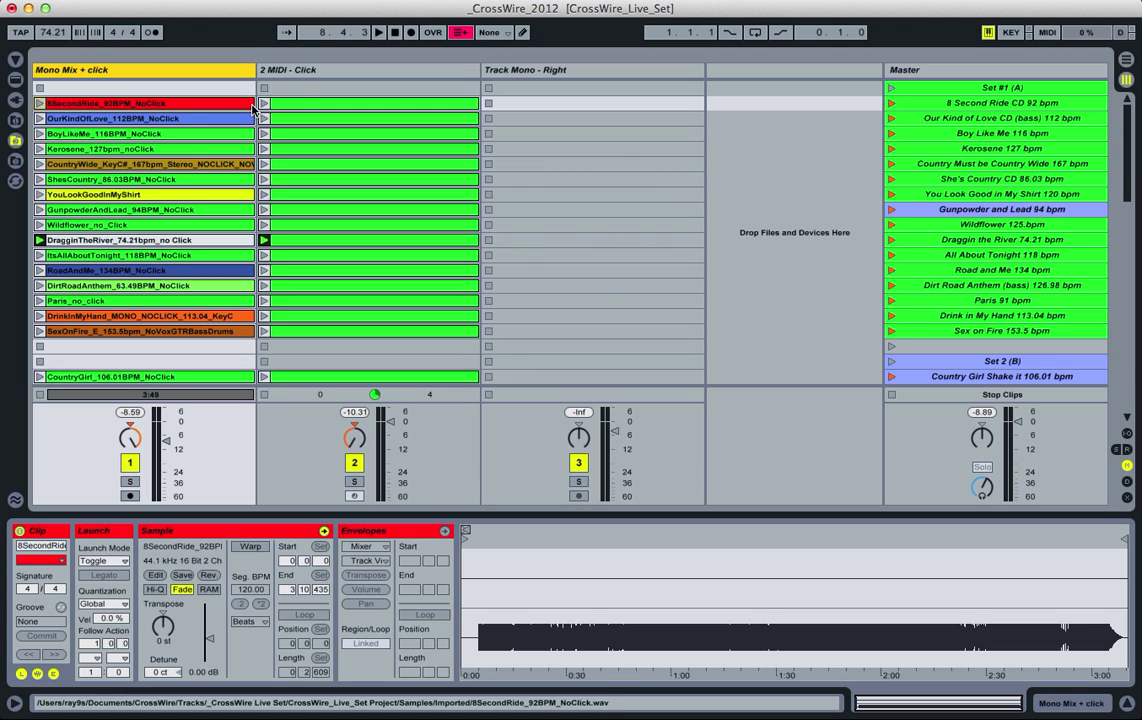
left_click(352, 75)
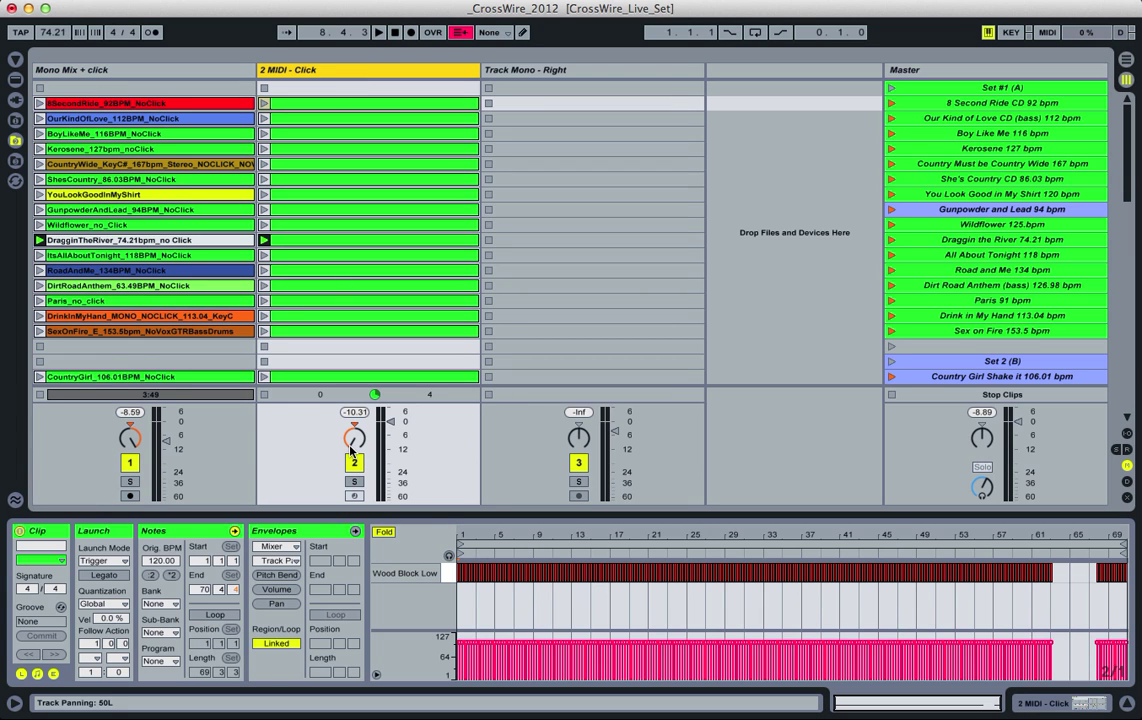
left_click(161, 165)
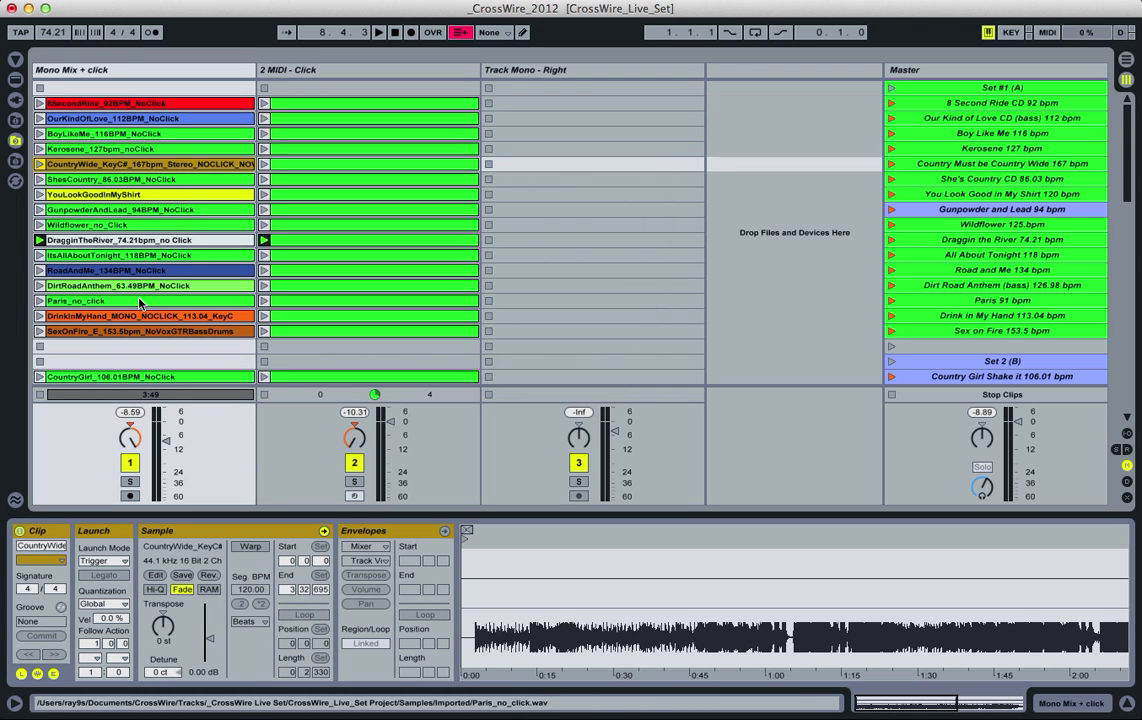
left_click(134, 338)
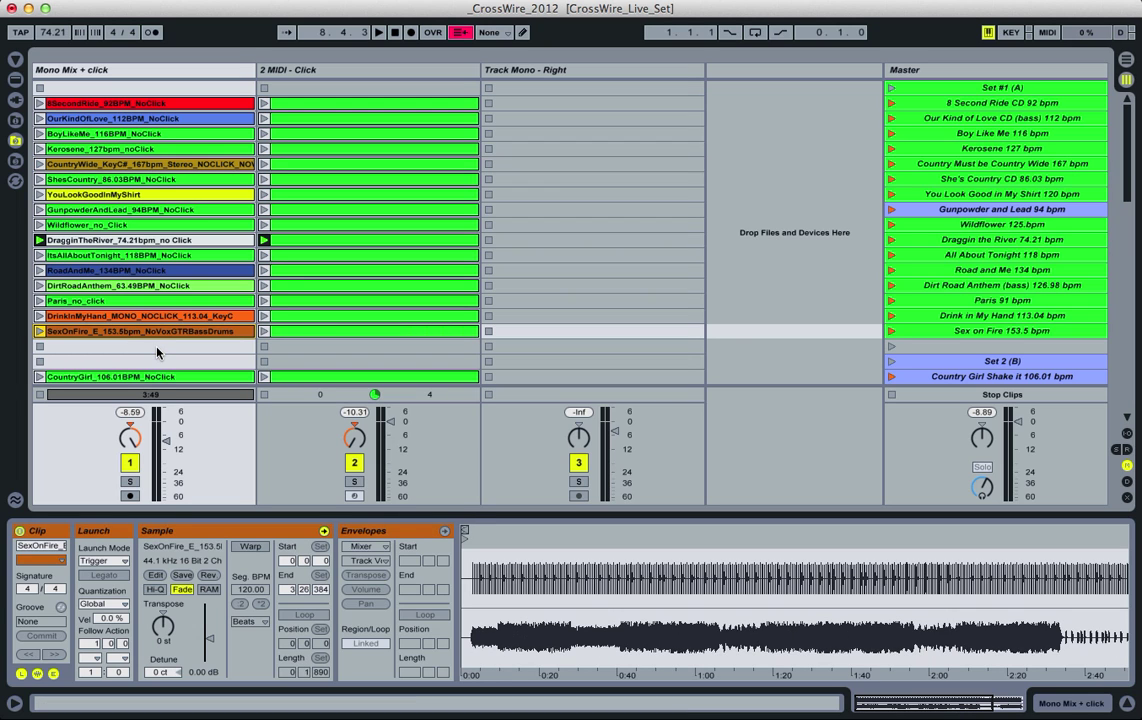
key("super+Tab")
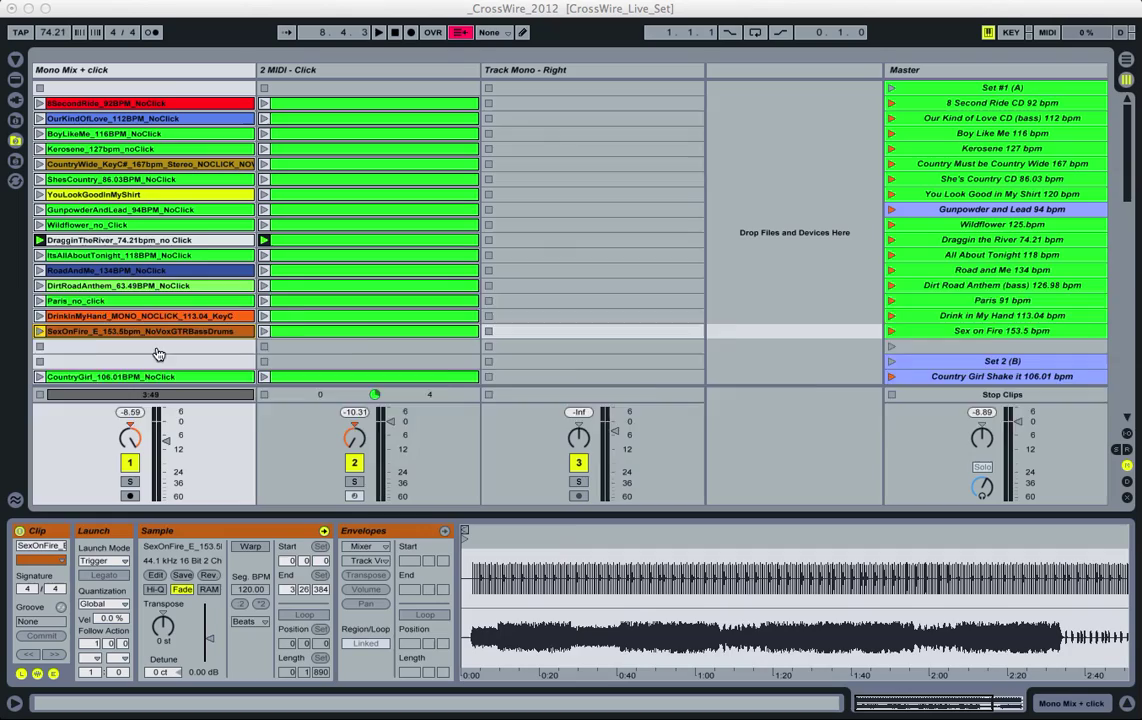
key("super+Tab")
key("super+Tab")
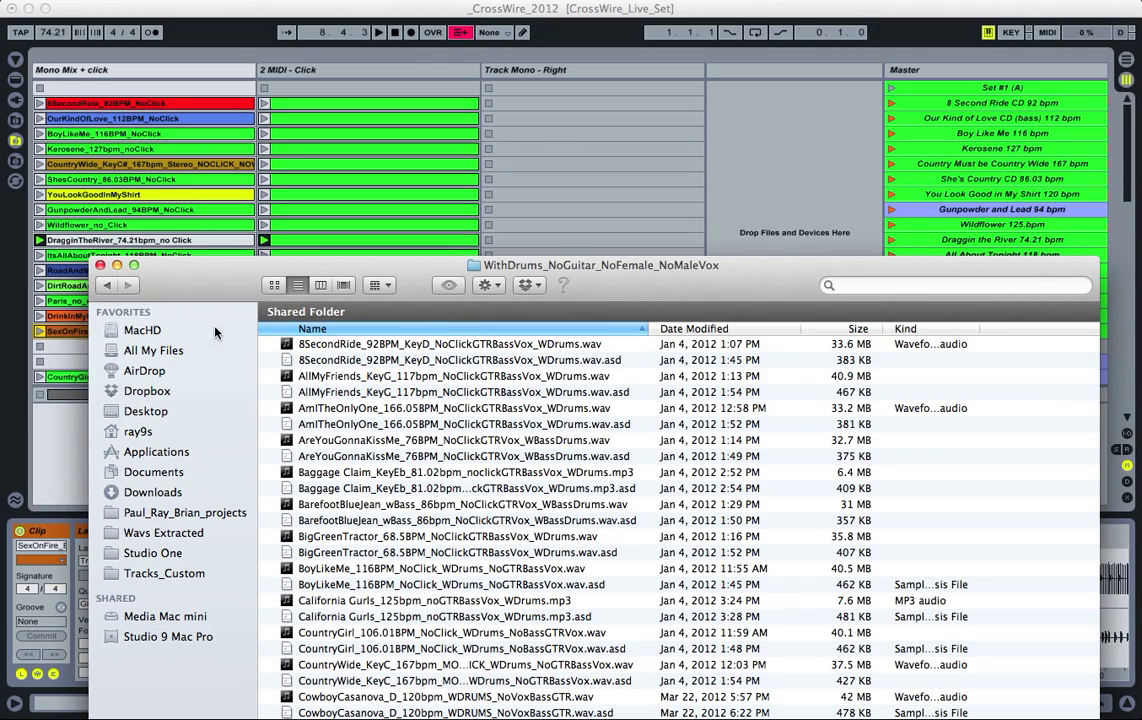
left_click_drag(205, 275, 180, 392)
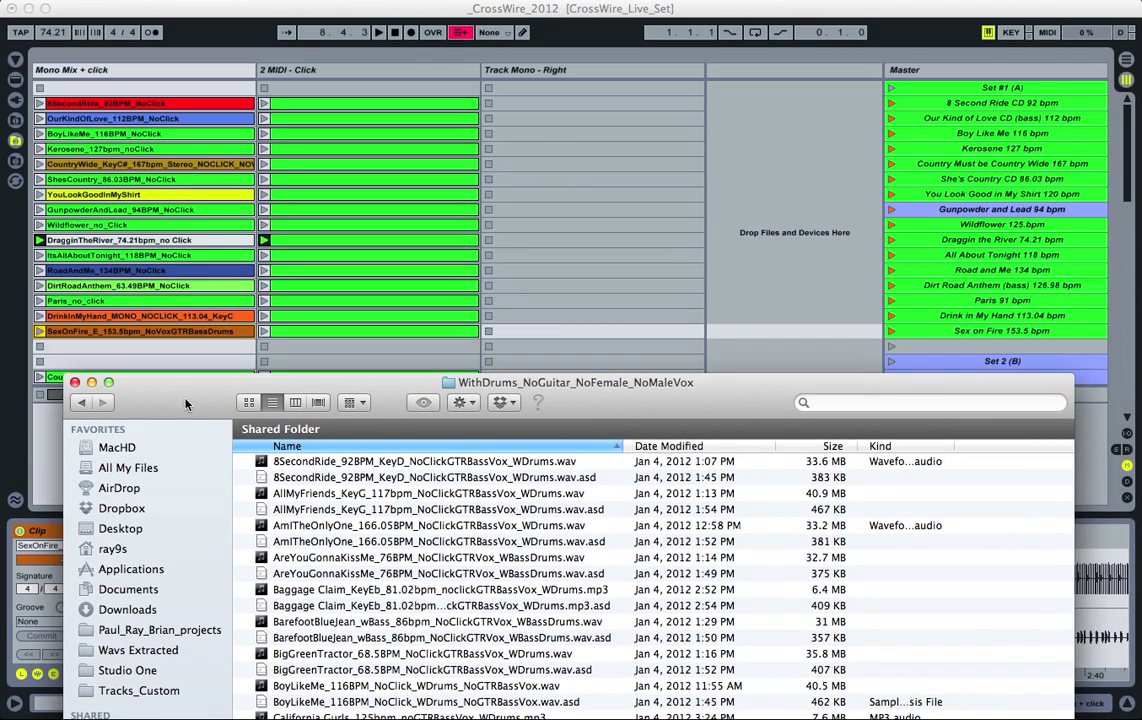
left_click_drag(278, 461, 138, 366)
left_click(138, 363)
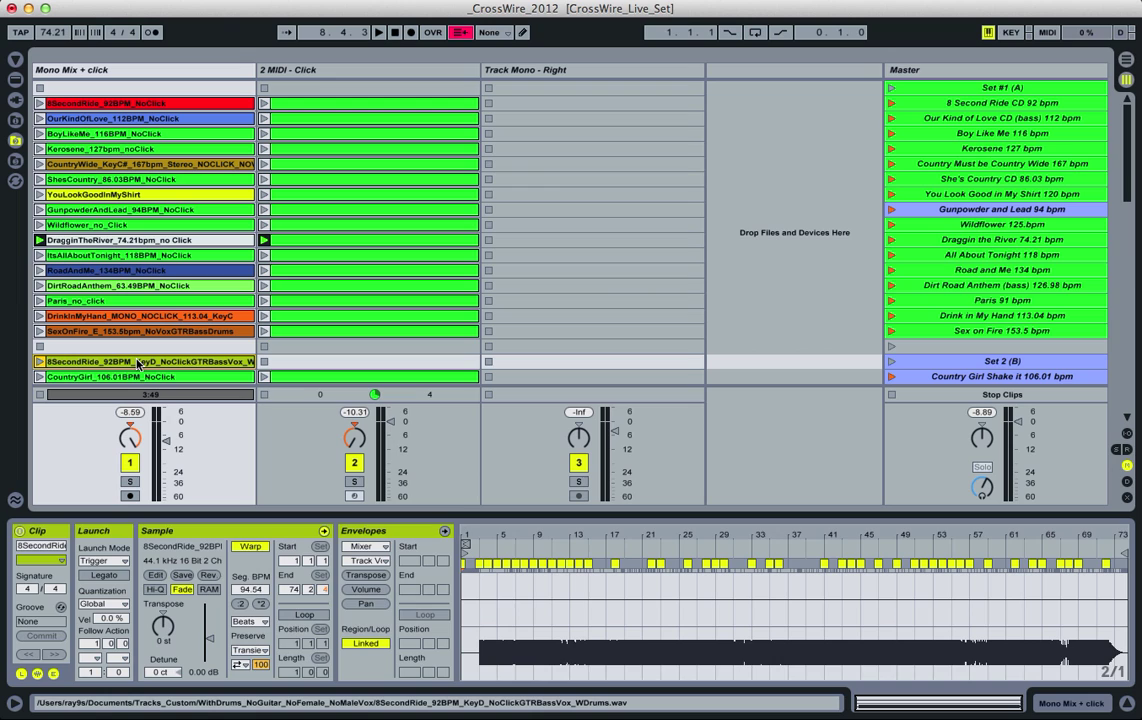
key("Delete")
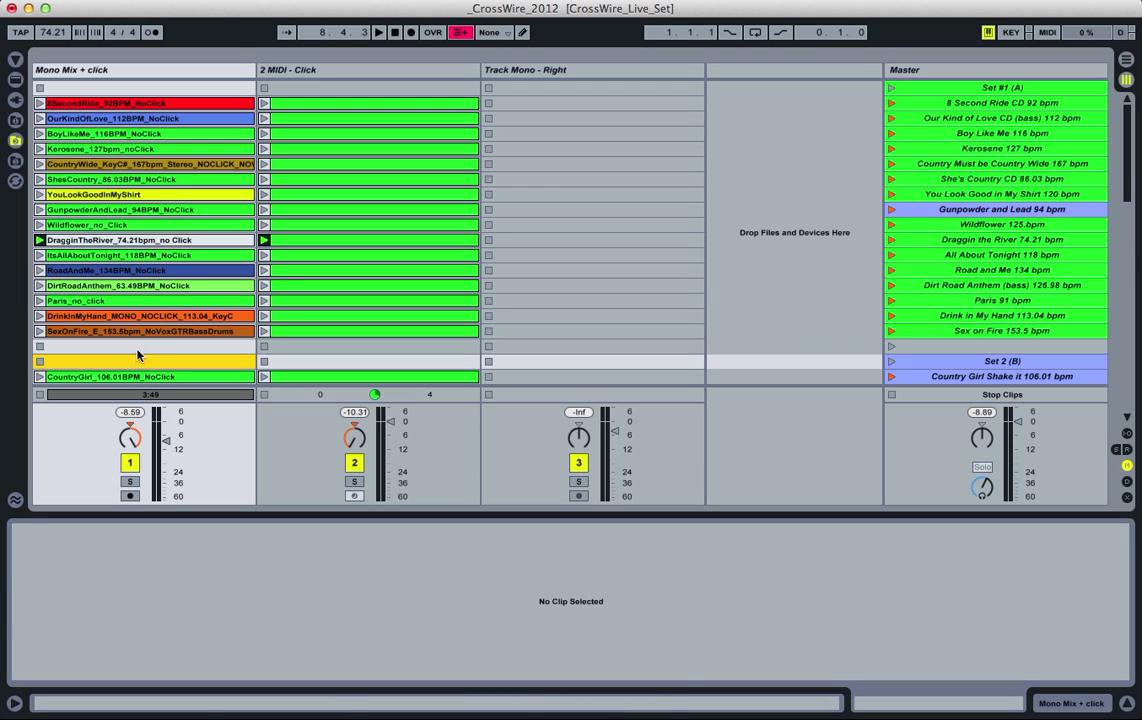
Step: Check the DirtRoadAnthem and BoyLikeMe clips, then open Draggin the River's Wood Block click clip
left_click(168, 285)
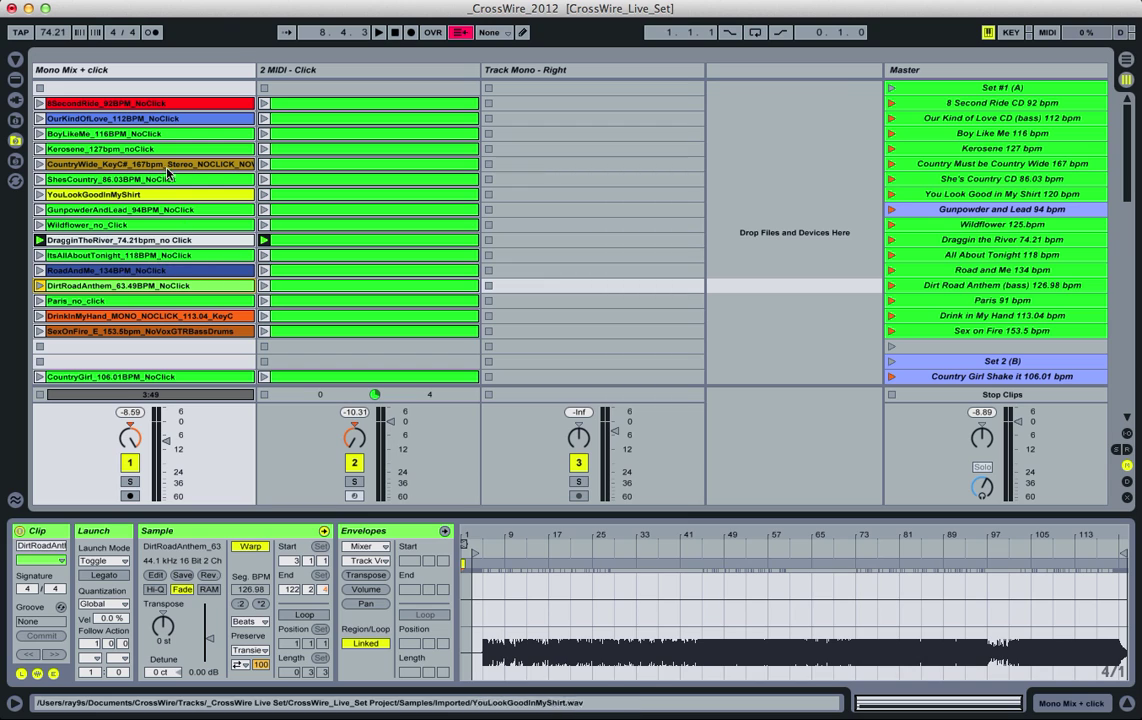
left_click(142, 133)
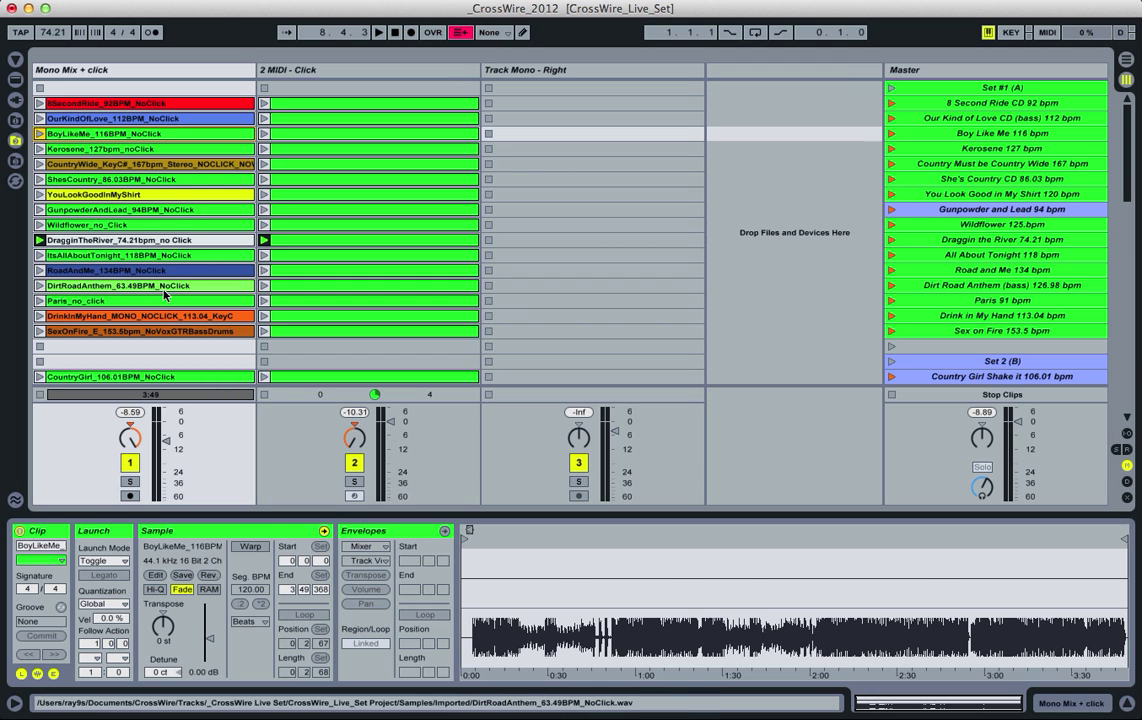
left_click(165, 288)
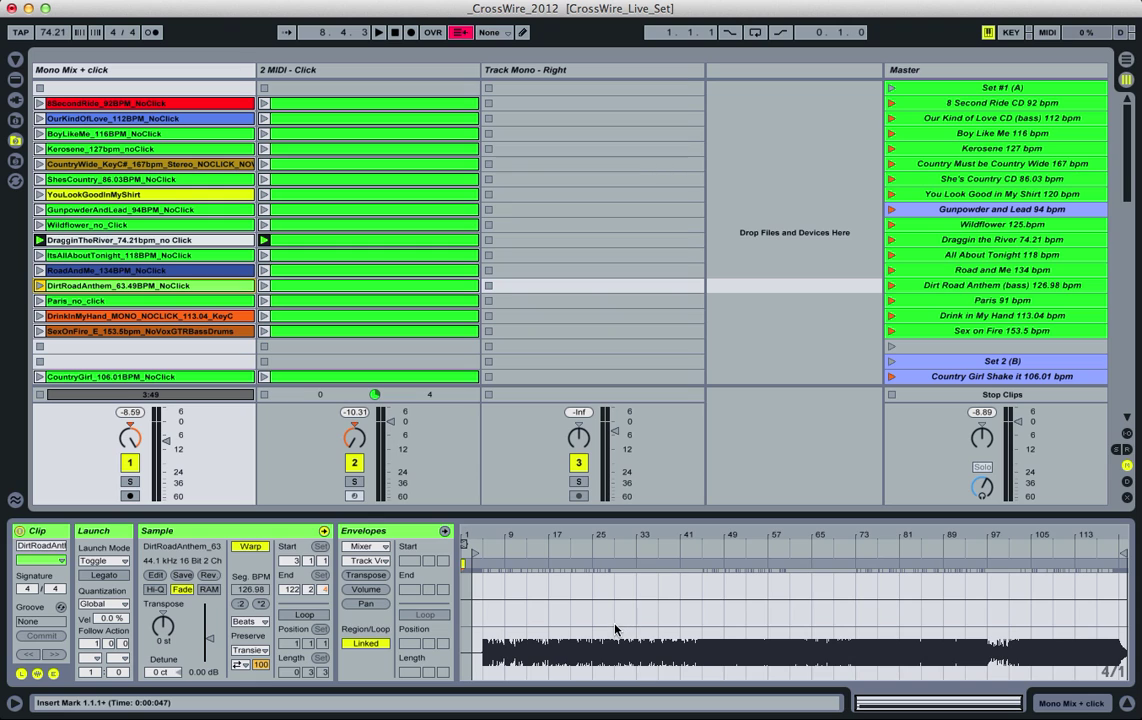
left_click(312, 240)
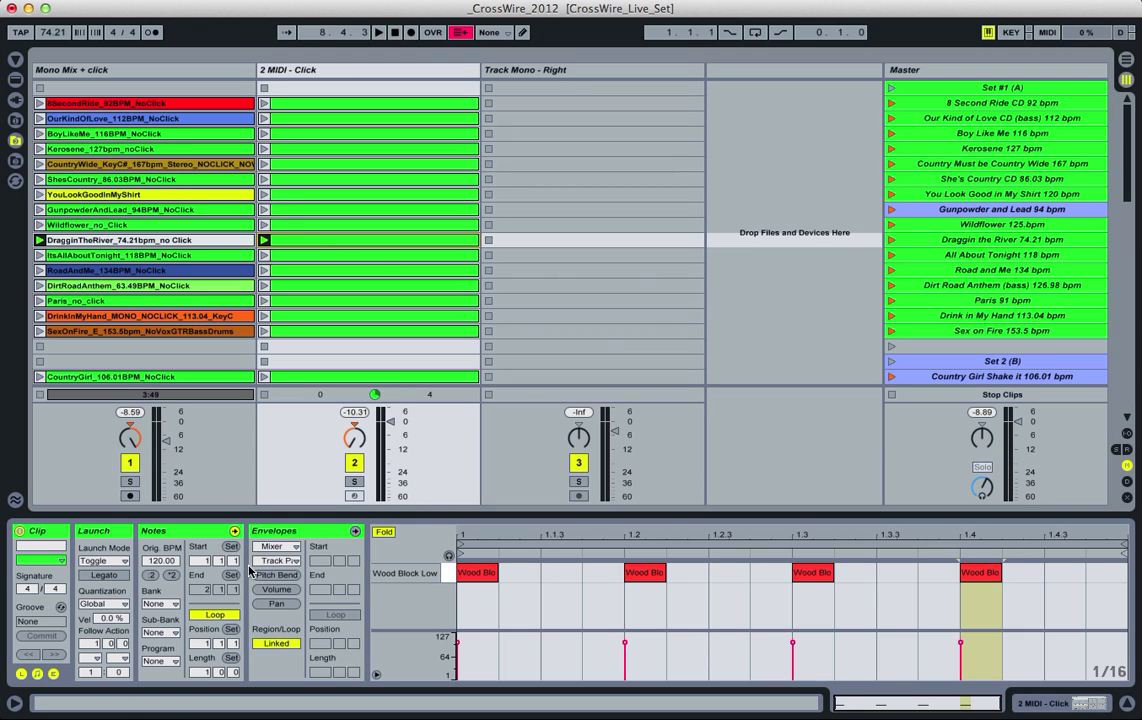
Step: Select the first Wood Block note, then select and fire the Draggin the River 74.21 bpm scene
left_click(487, 580)
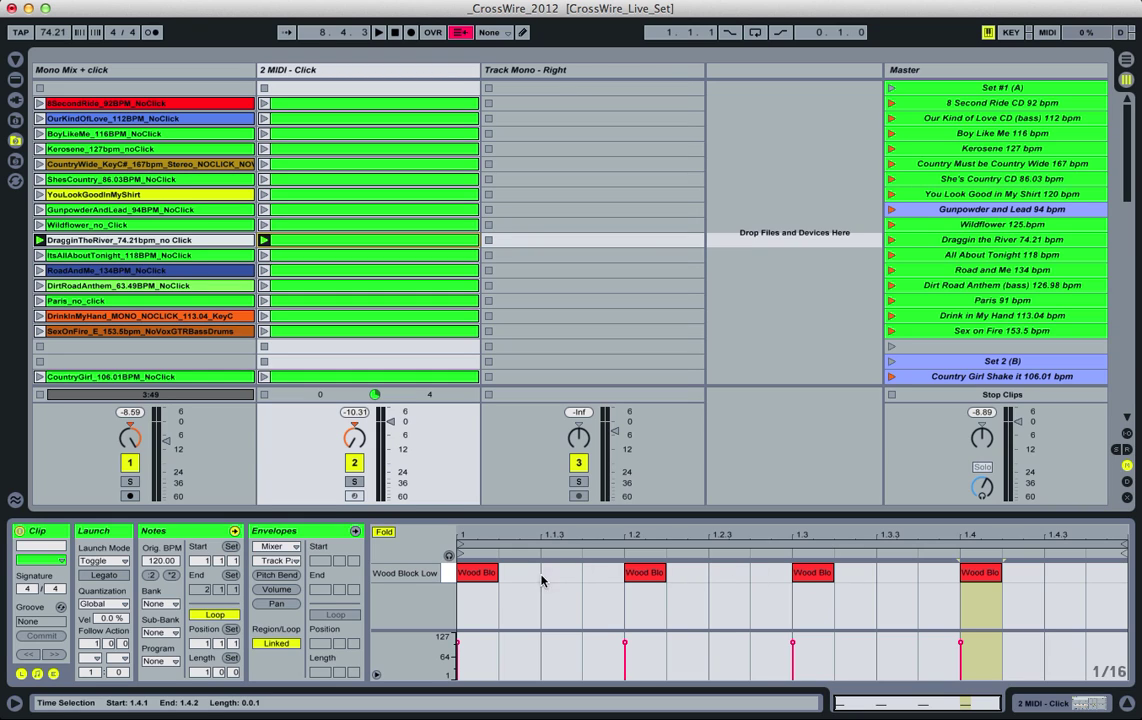
left_click(487, 580)
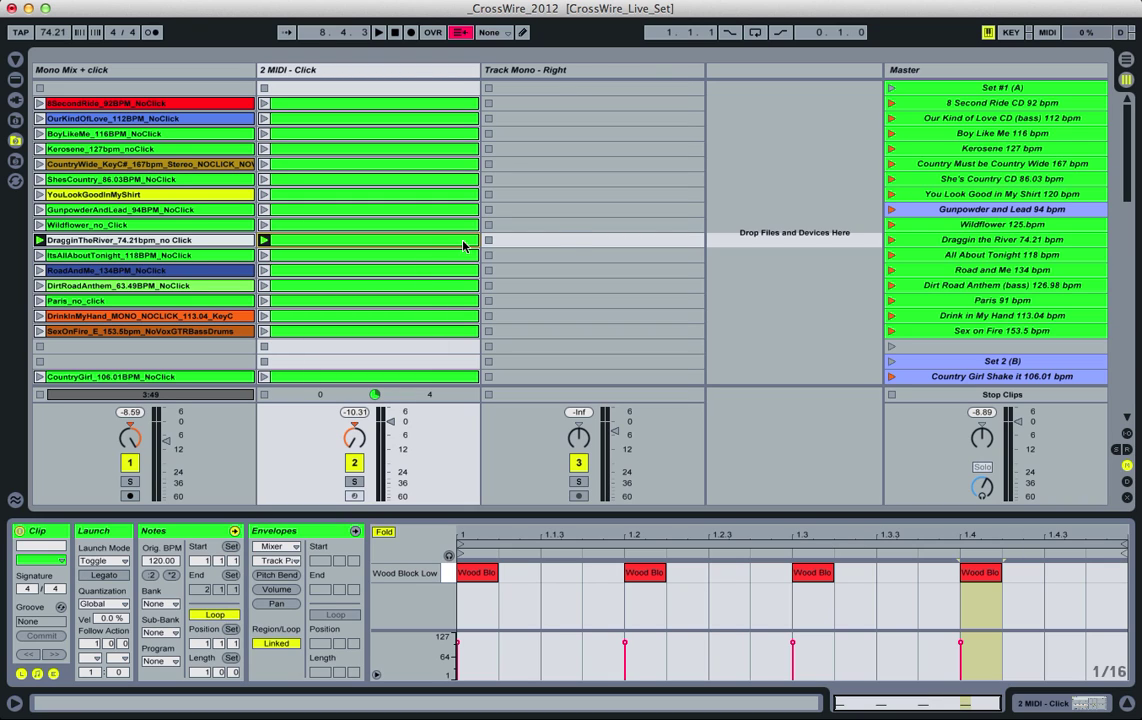
left_click(1027, 243)
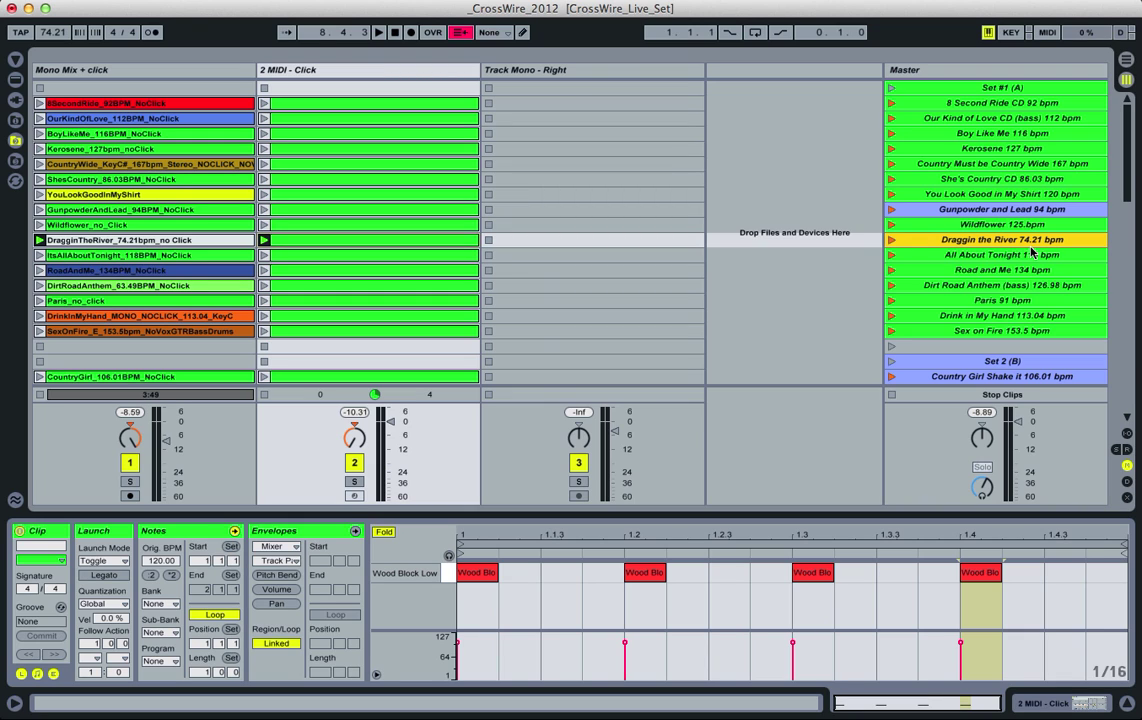
left_click(891, 240)
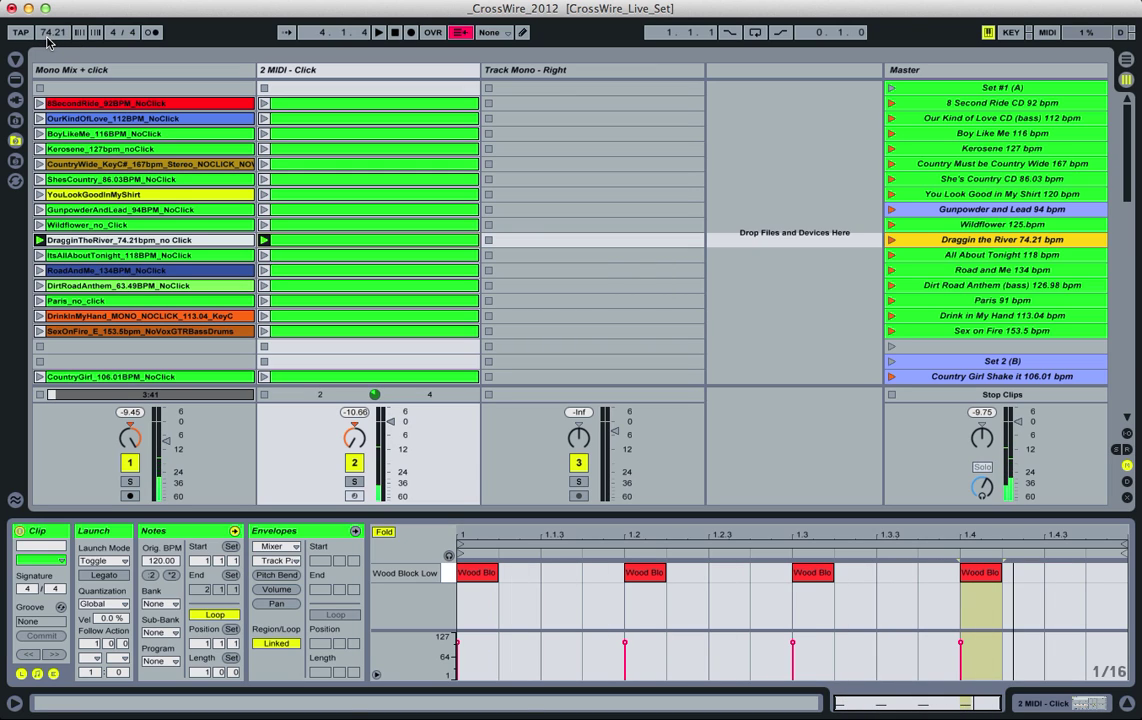
Step: Stop playback and inspect the click clips in the Draggin the River, CountryWide and Gunpowder rows
key("space")
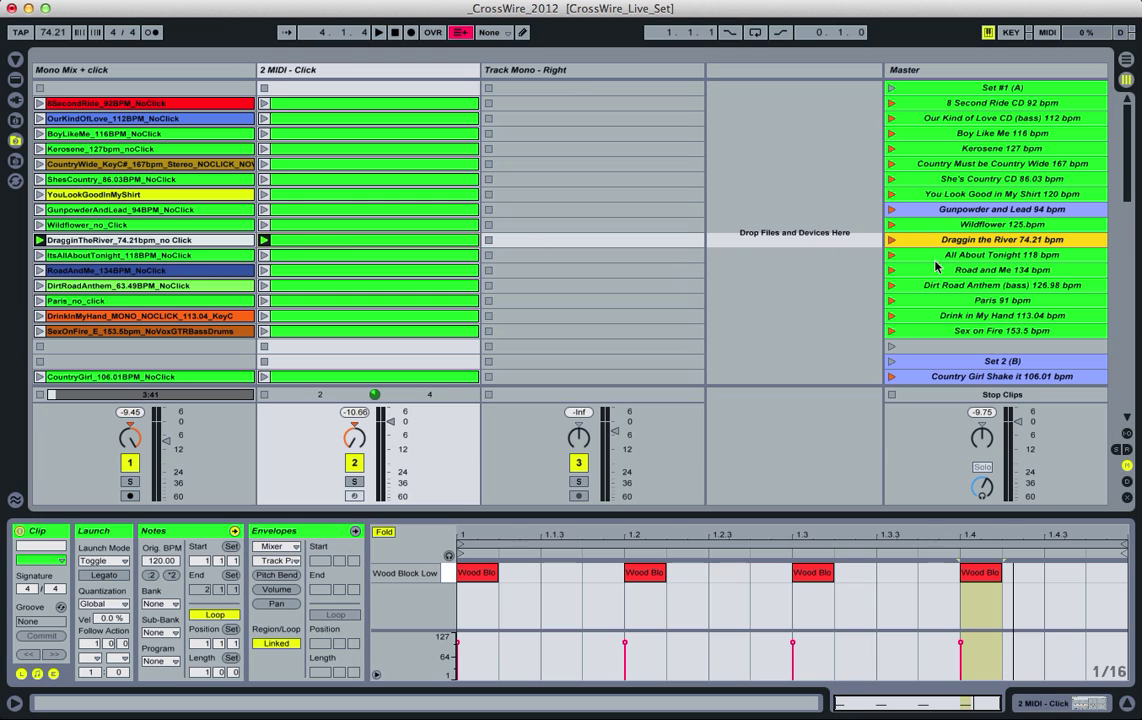
left_click(380, 241)
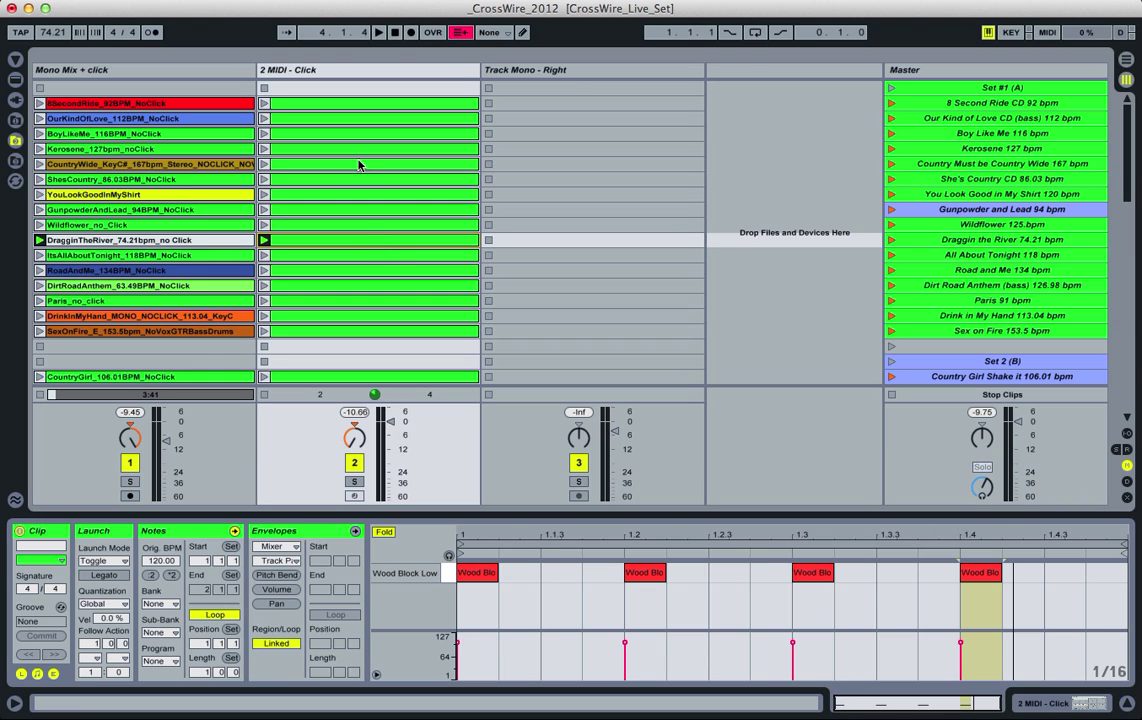
left_click(360, 163)
left_click(358, 208)
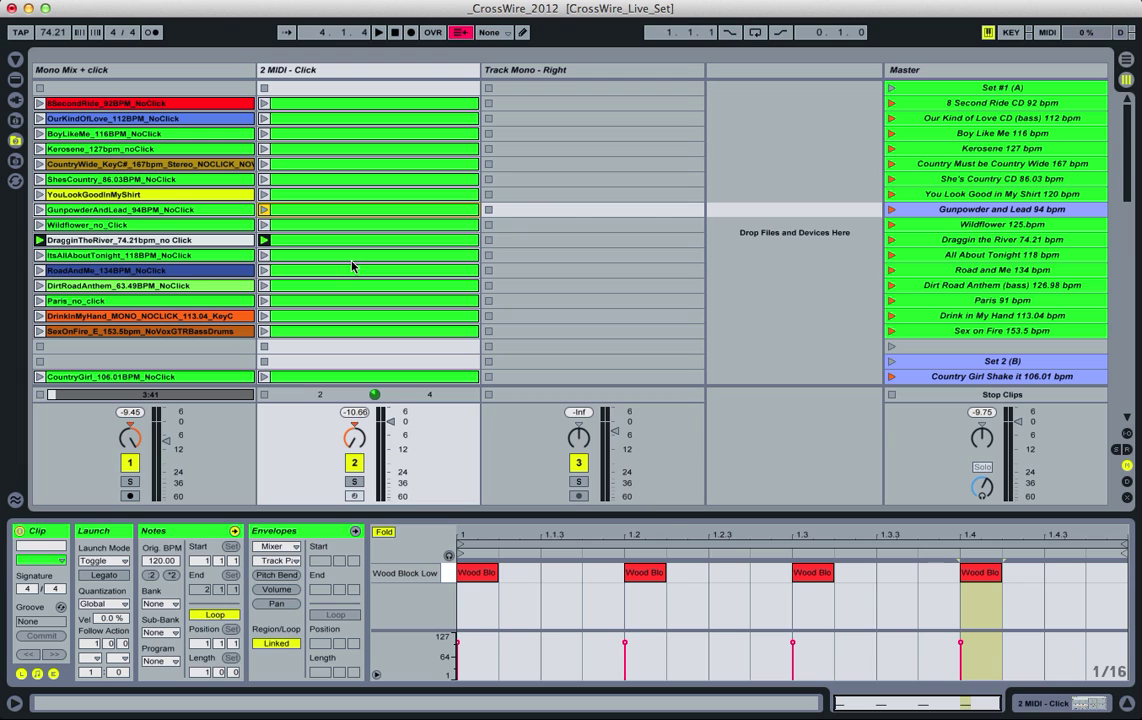
Step: Review the ItsAllAboutTonight, DragginTheRiver and Wildflower_no_Click samples plus two click clips
left_click(200, 256)
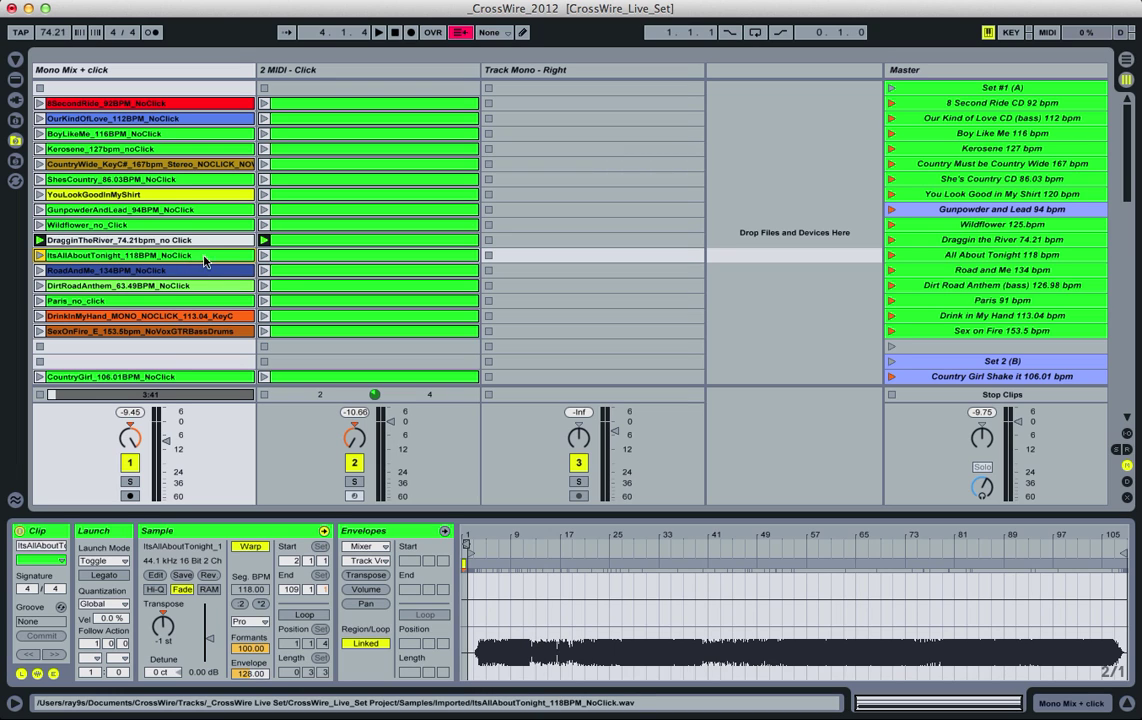
left_click(201, 240)
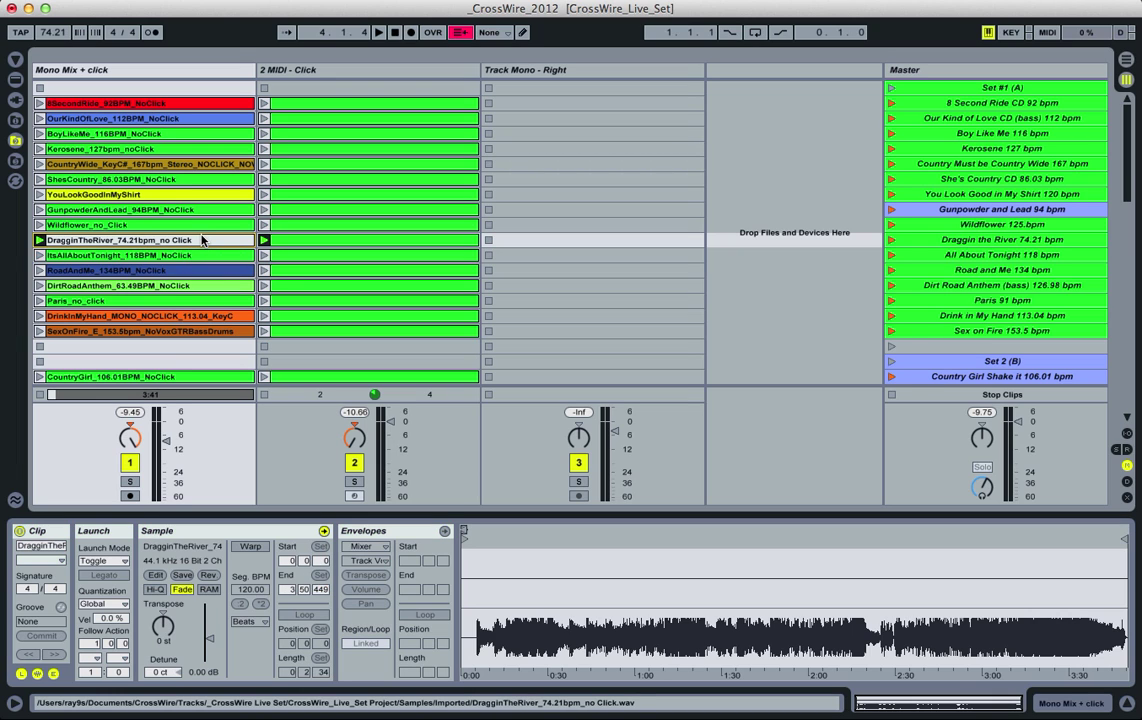
left_click(201, 227)
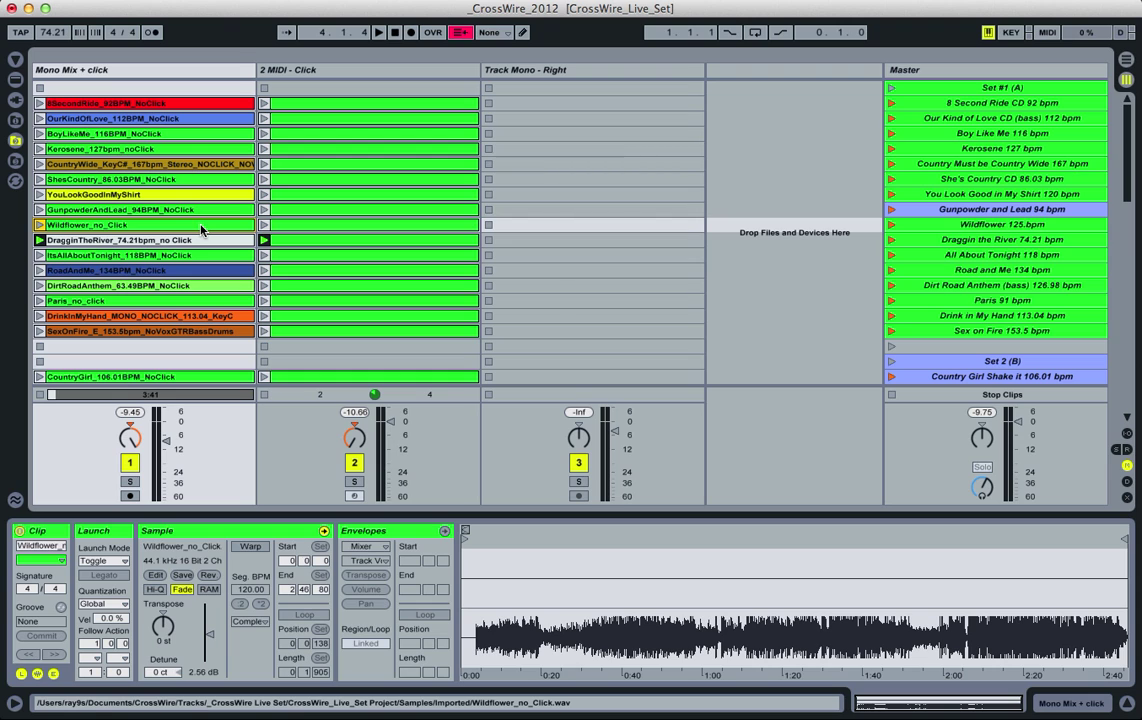
left_click(294, 245)
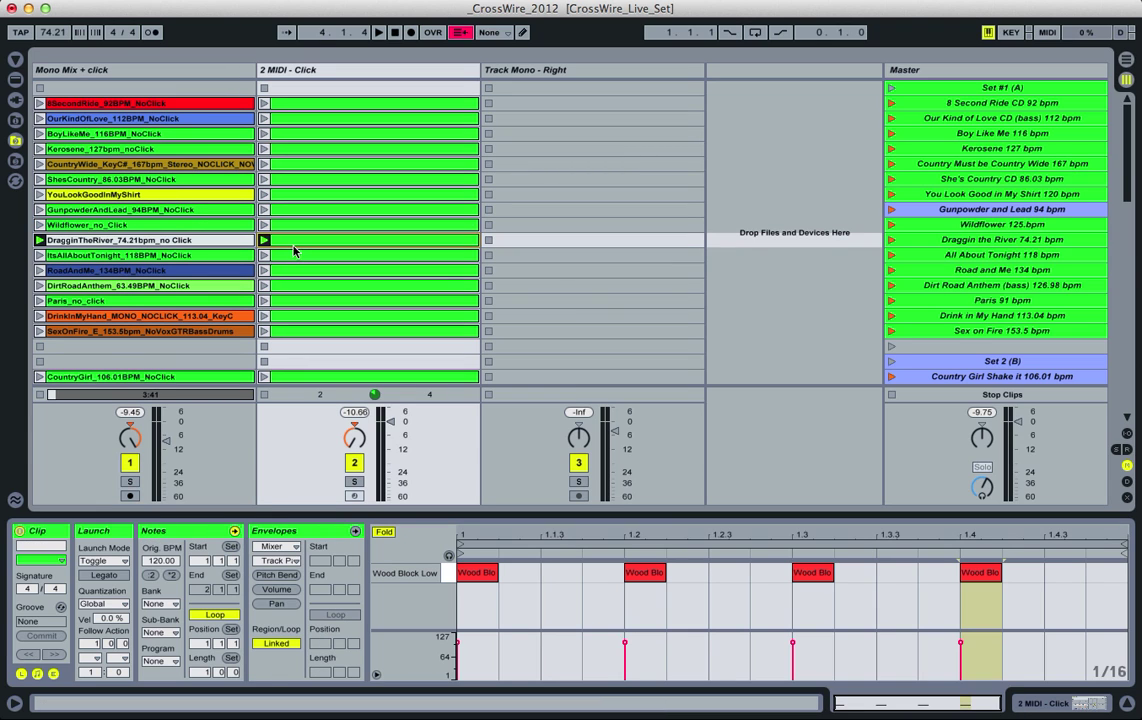
left_click(308, 259)
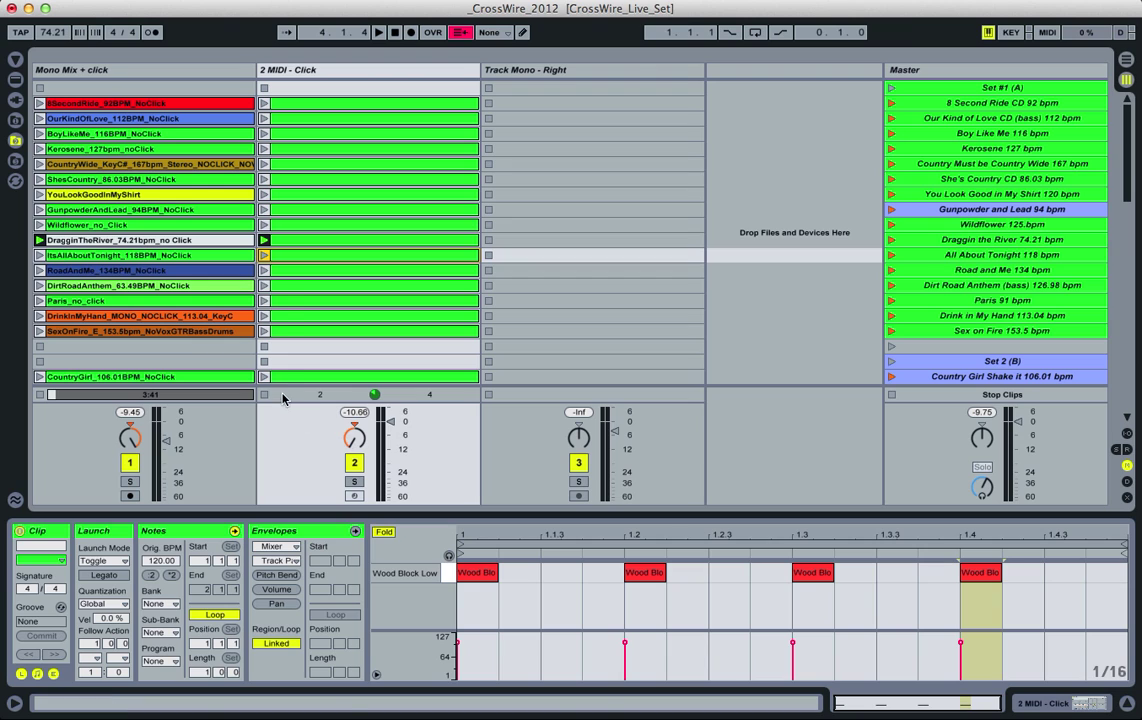
Step: Select the Mono Mix + click, 2 MIDI - Click and Track Mono - Right tracks in turn
left_click(153, 78)
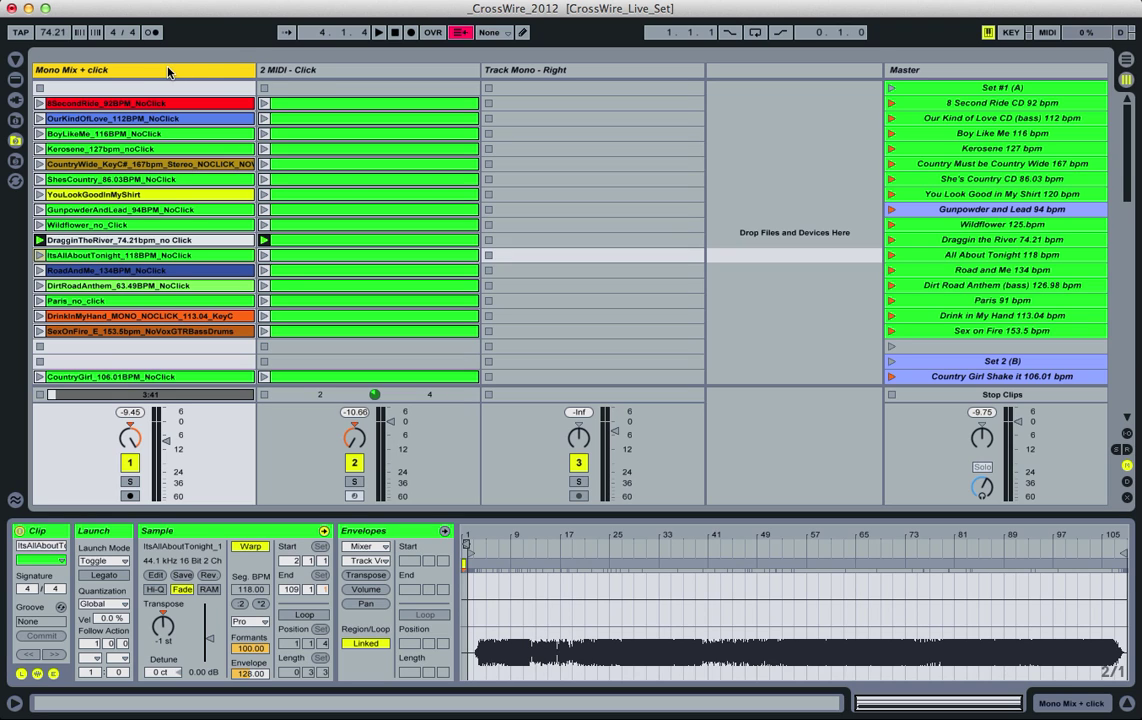
left_click(302, 72)
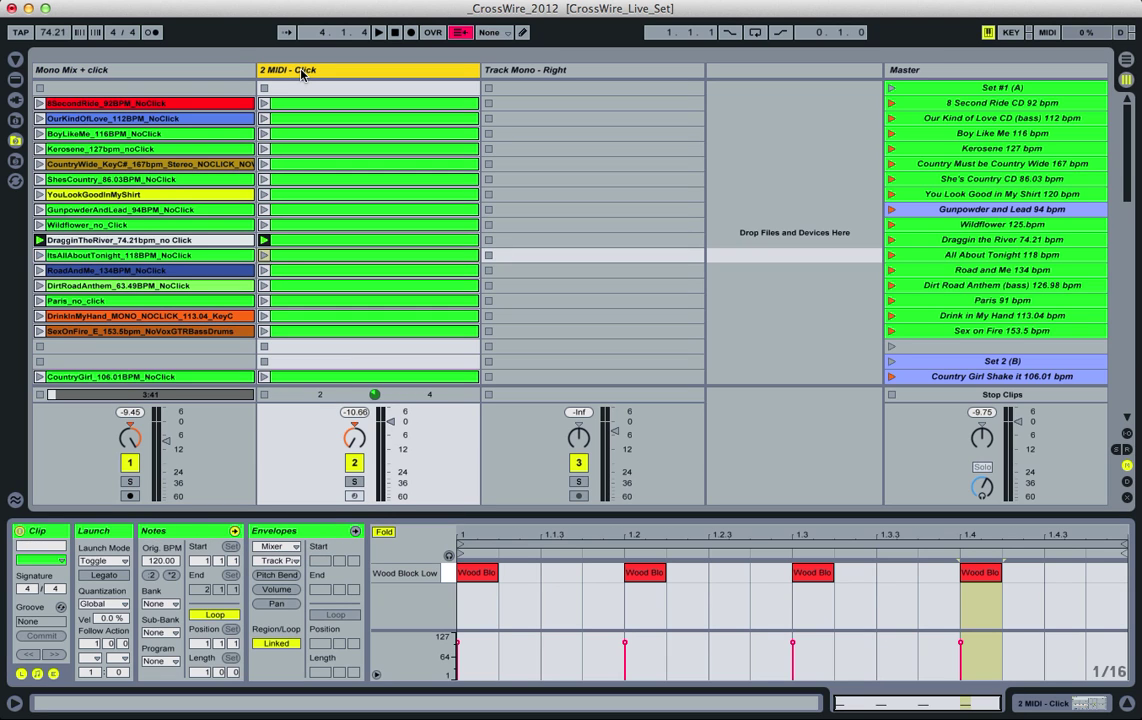
left_click(507, 72)
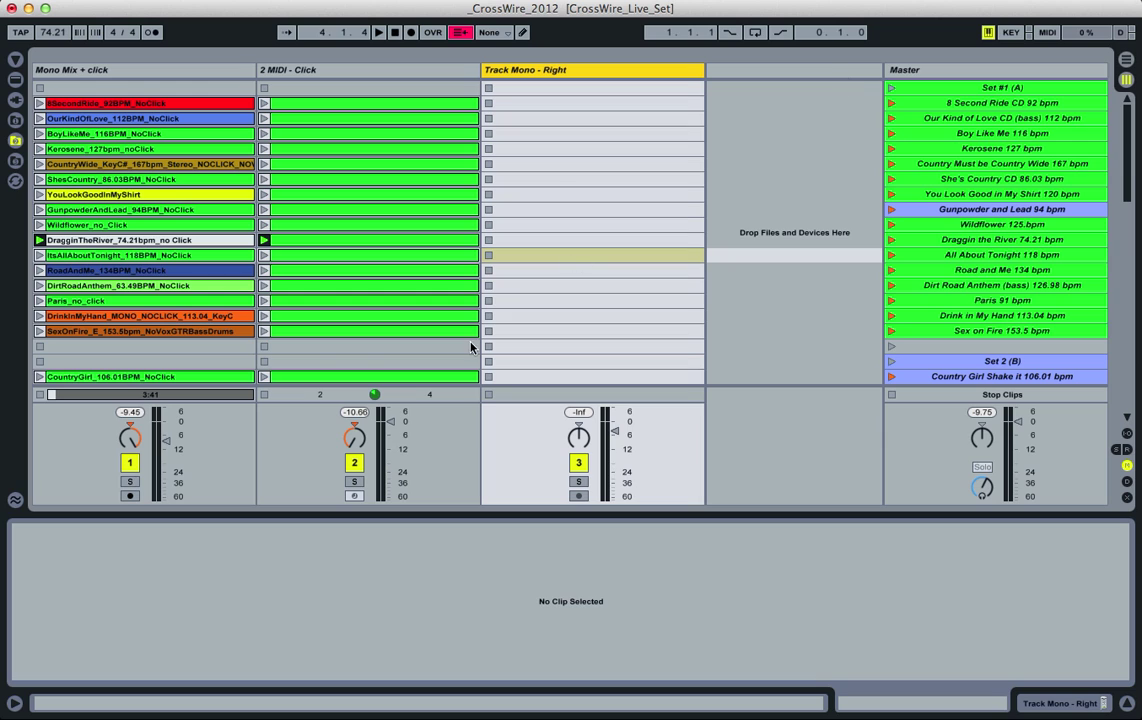
left_click(1127, 434)
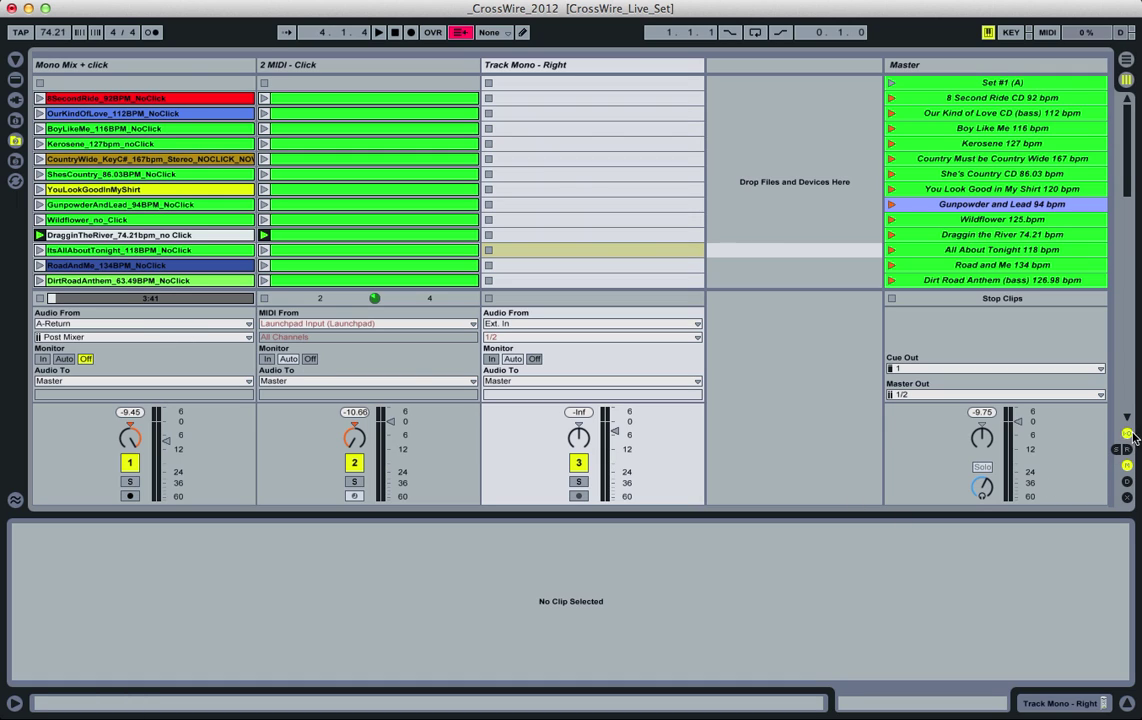
left_click(165, 324)
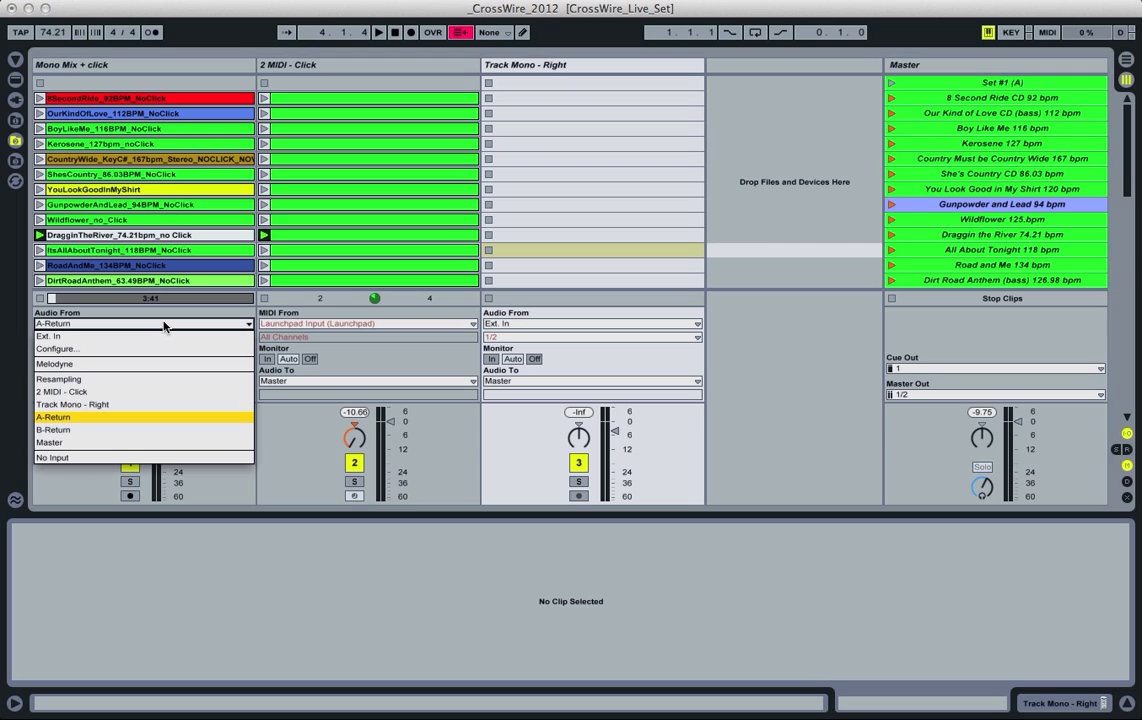
left_click(165, 325)
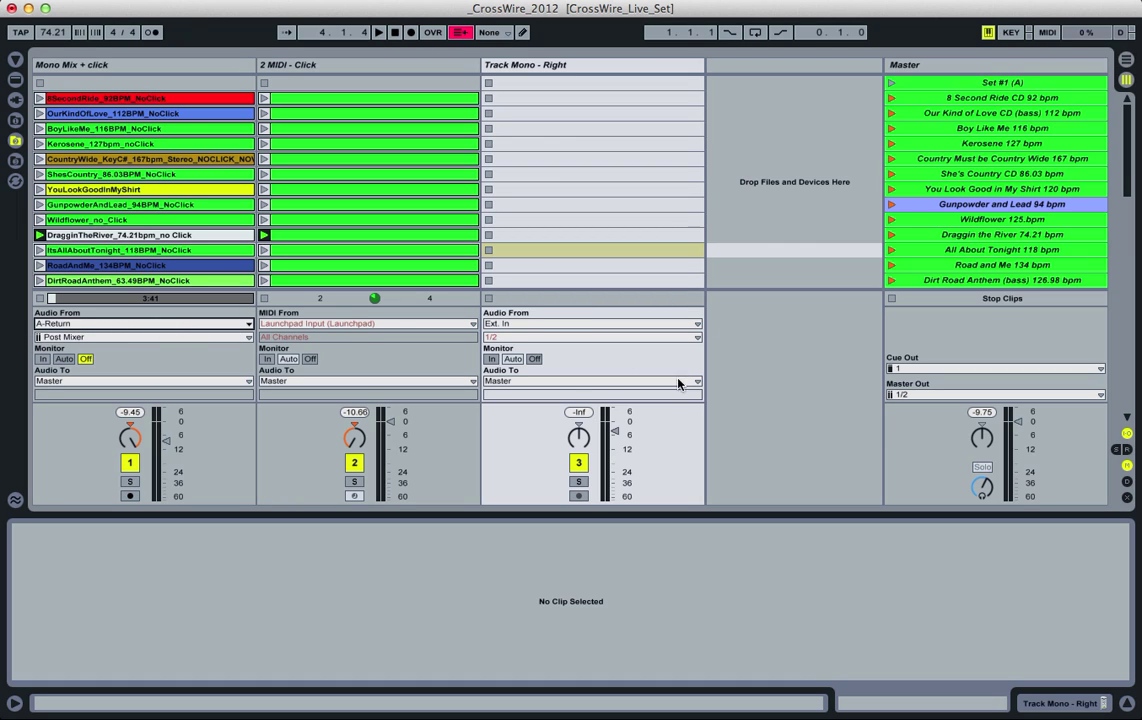
Step: Hide the I/O routing, view the ShesCountry sample, then open a click clip's Wood Block notes
left_click(1127, 435)
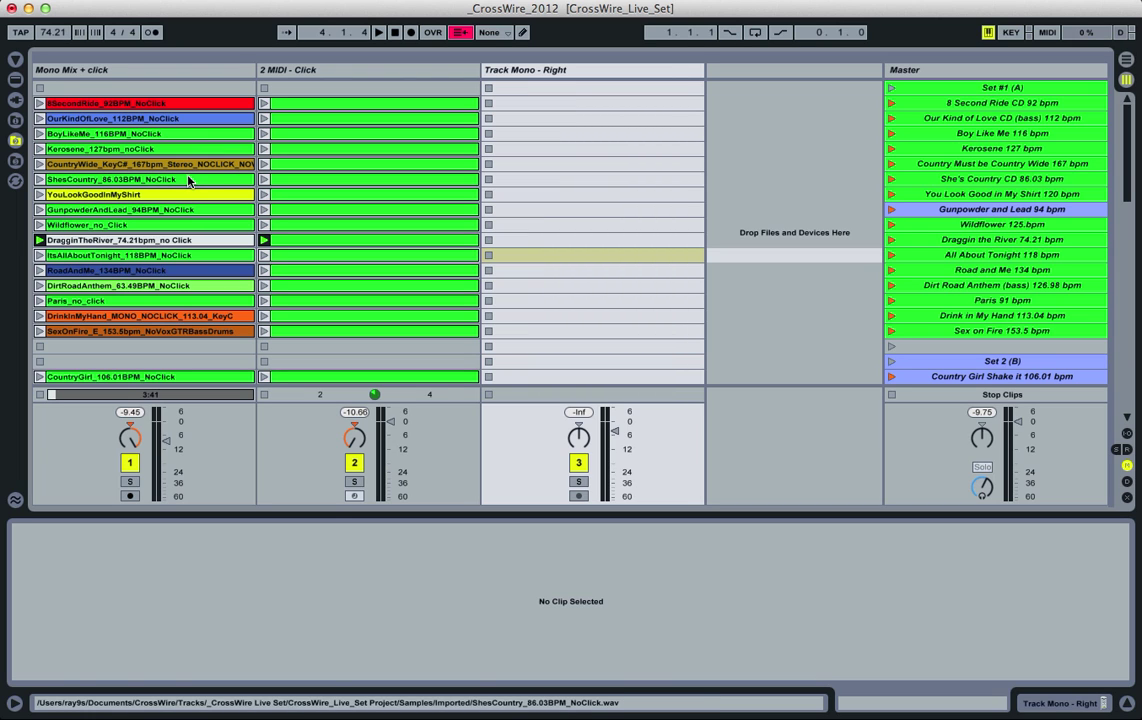
left_click(188, 180)
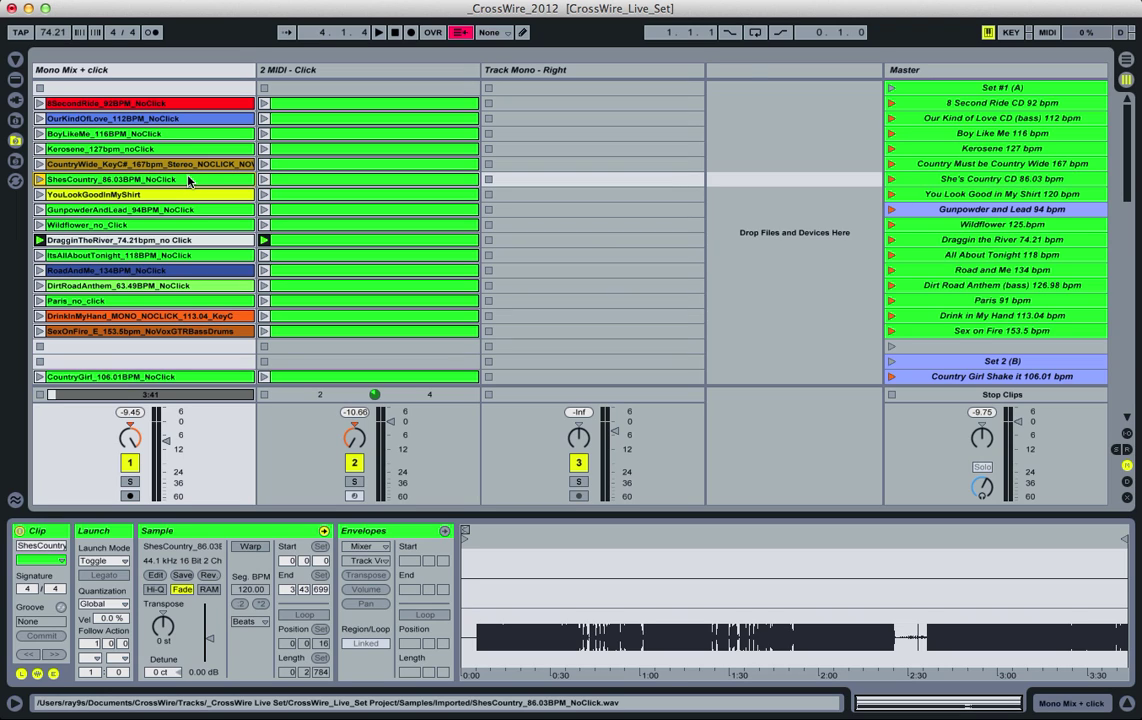
left_click(331, 246)
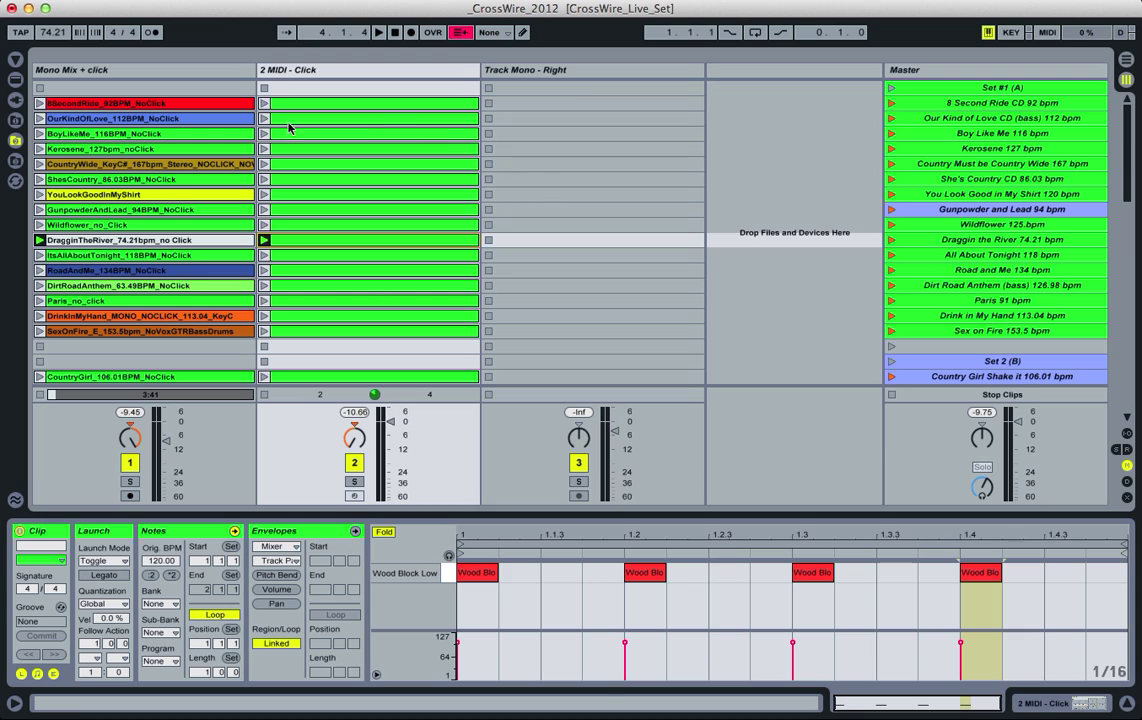
Step: Select the 2 MIDI - Click track, then the top empty clip slot of Track Mono - Right
left_click(326, 71)
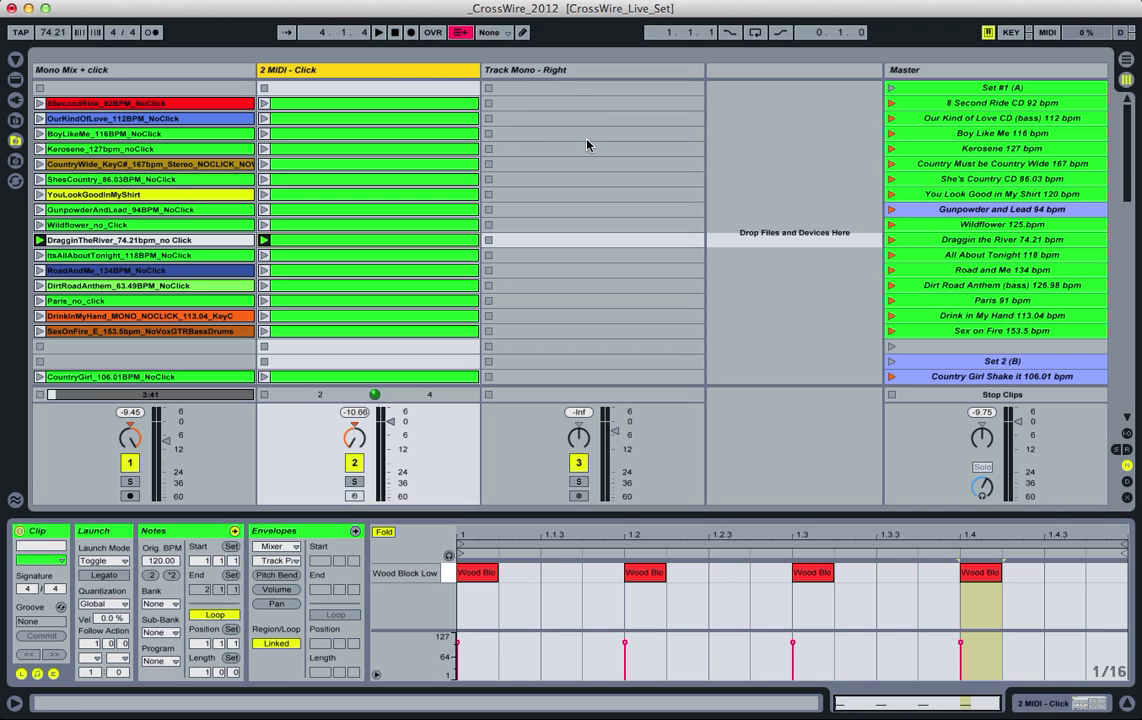
left_click(585, 105)
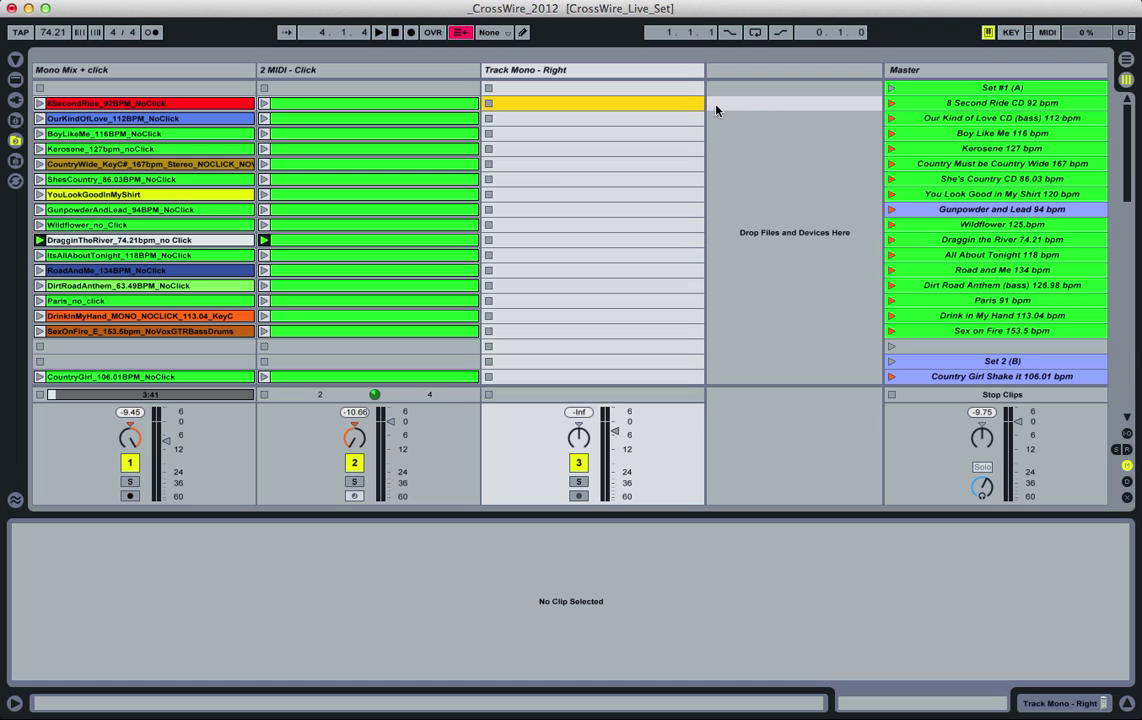
Step: Move the selection between the 8 Second Ride and Our Kind of Love scenes, then stop playback at 1.1.1
left_click(830, 100)
left_click(930, 120)
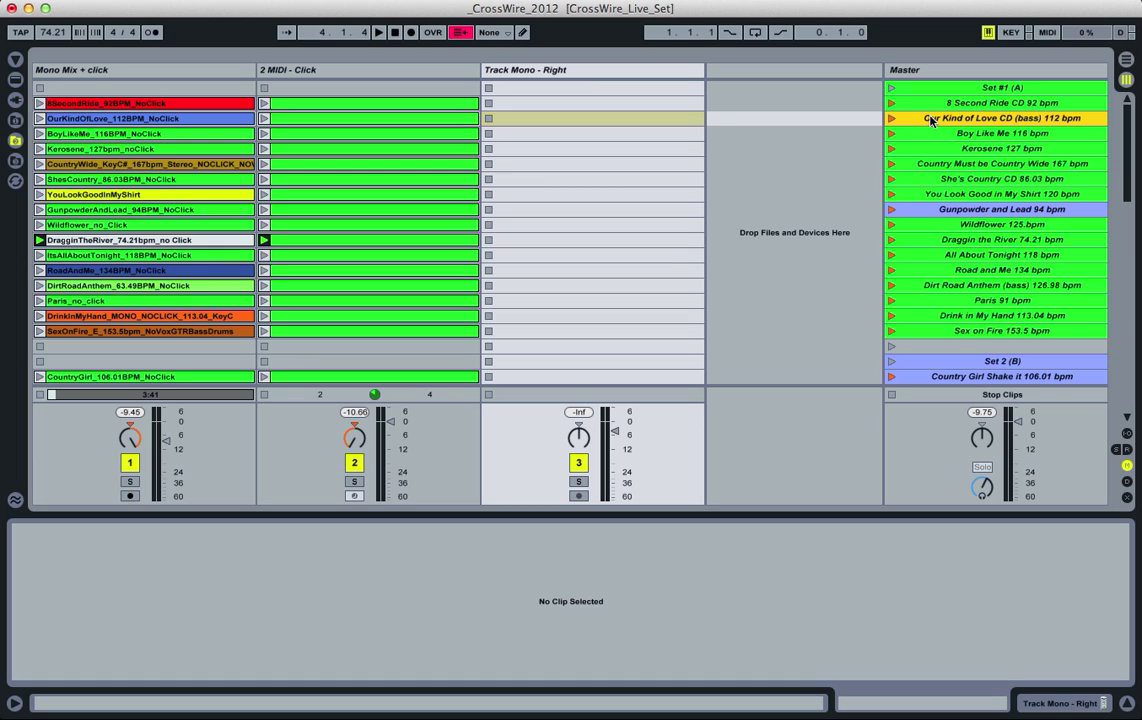
left_click(593, 106)
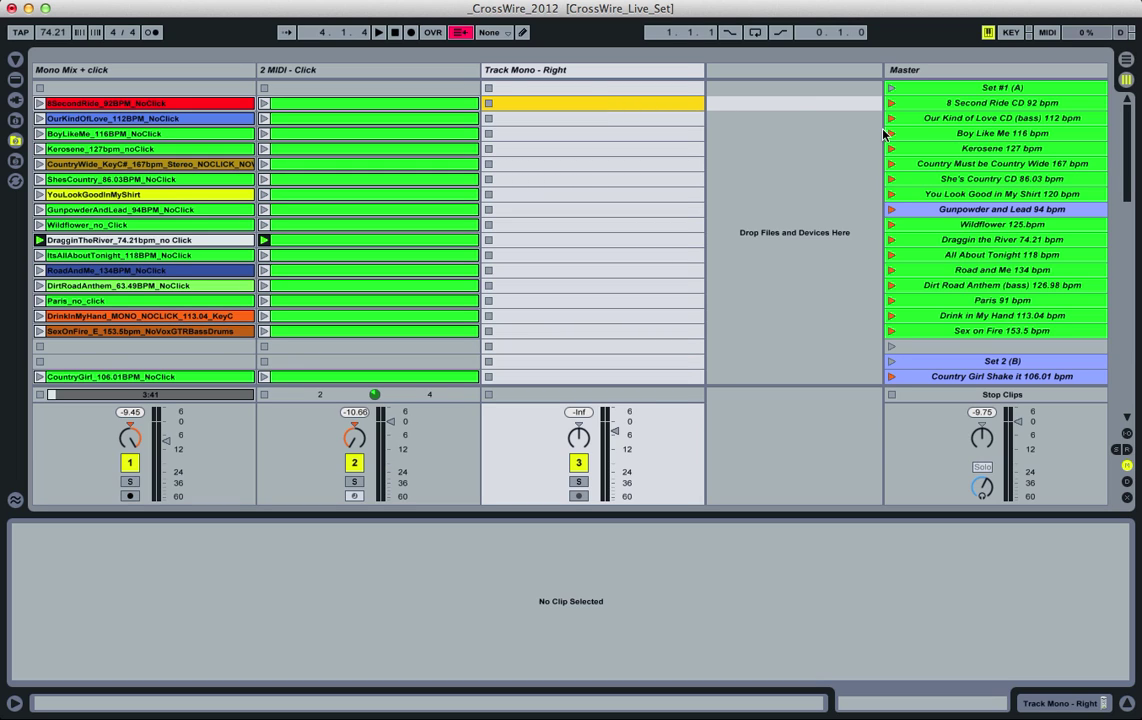
left_click(915, 105)
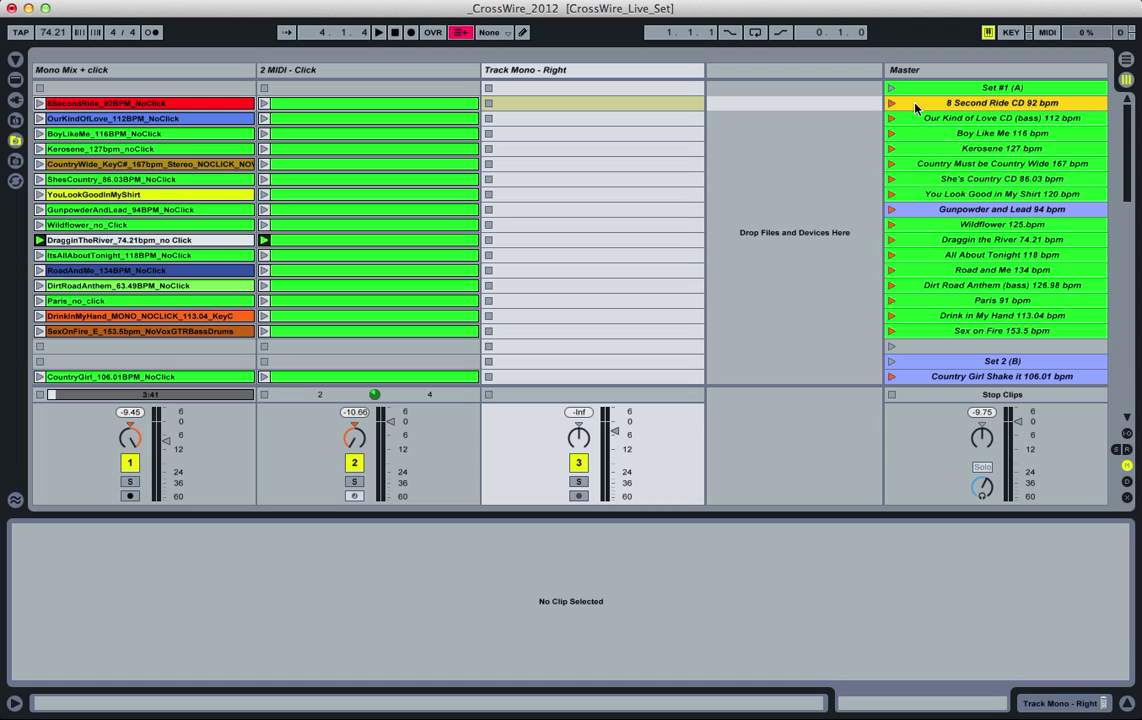
left_click(918, 117)
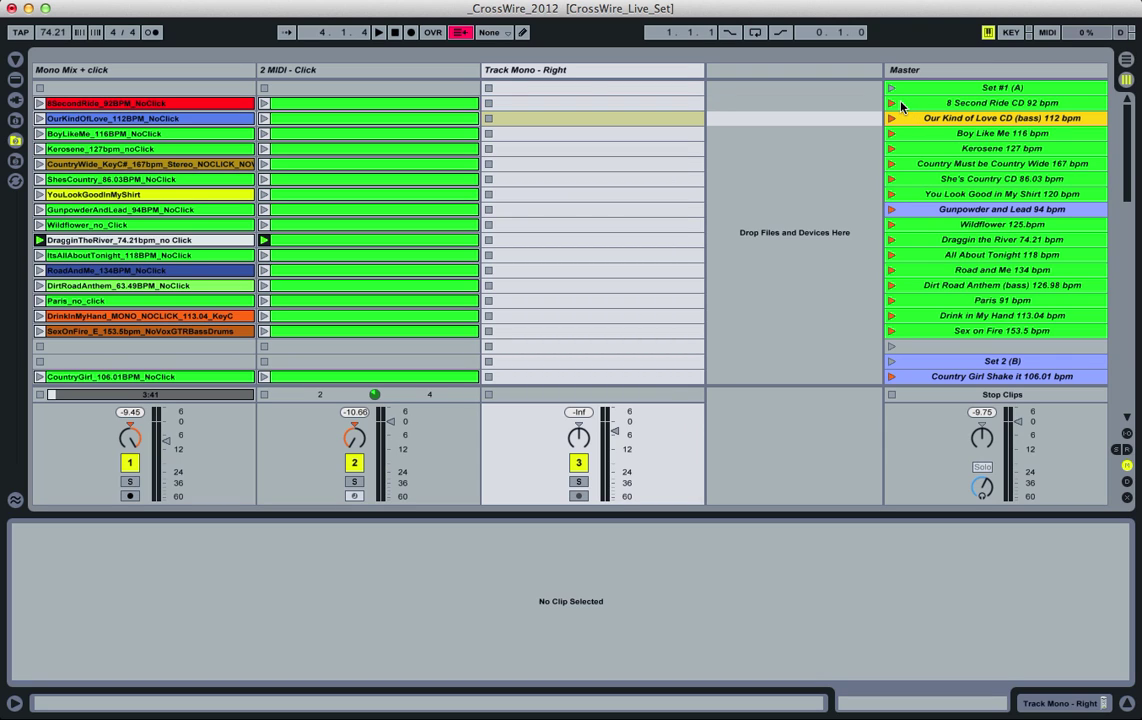
left_click(901, 102)
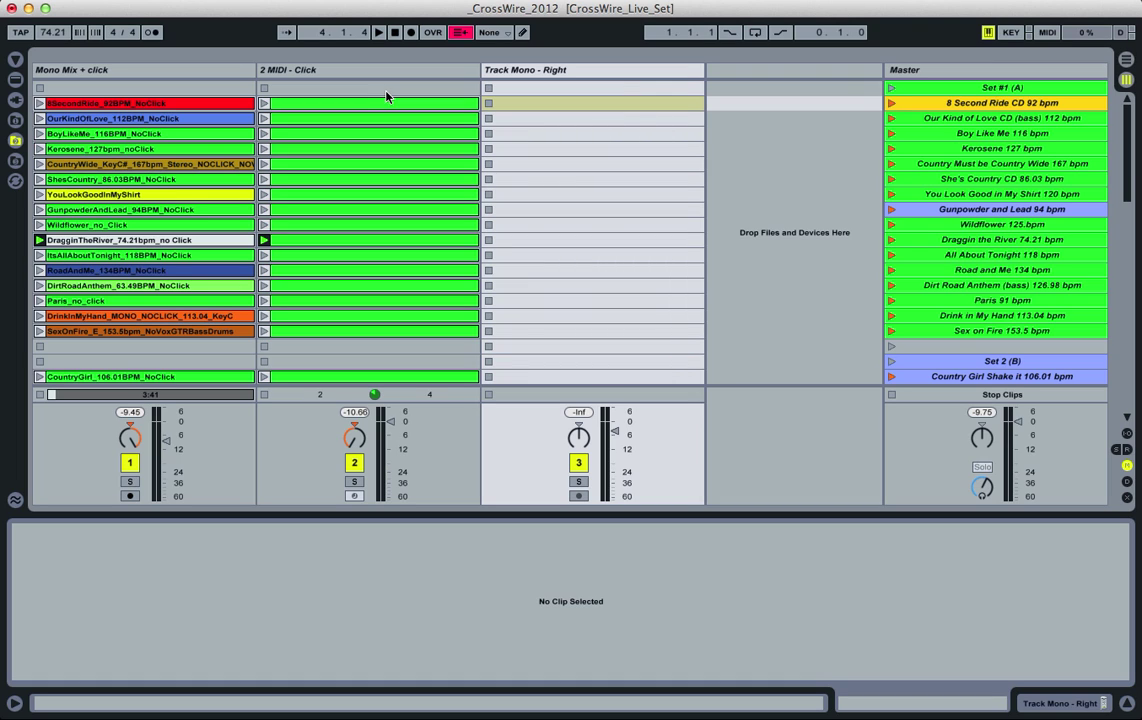
left_click(396, 33)
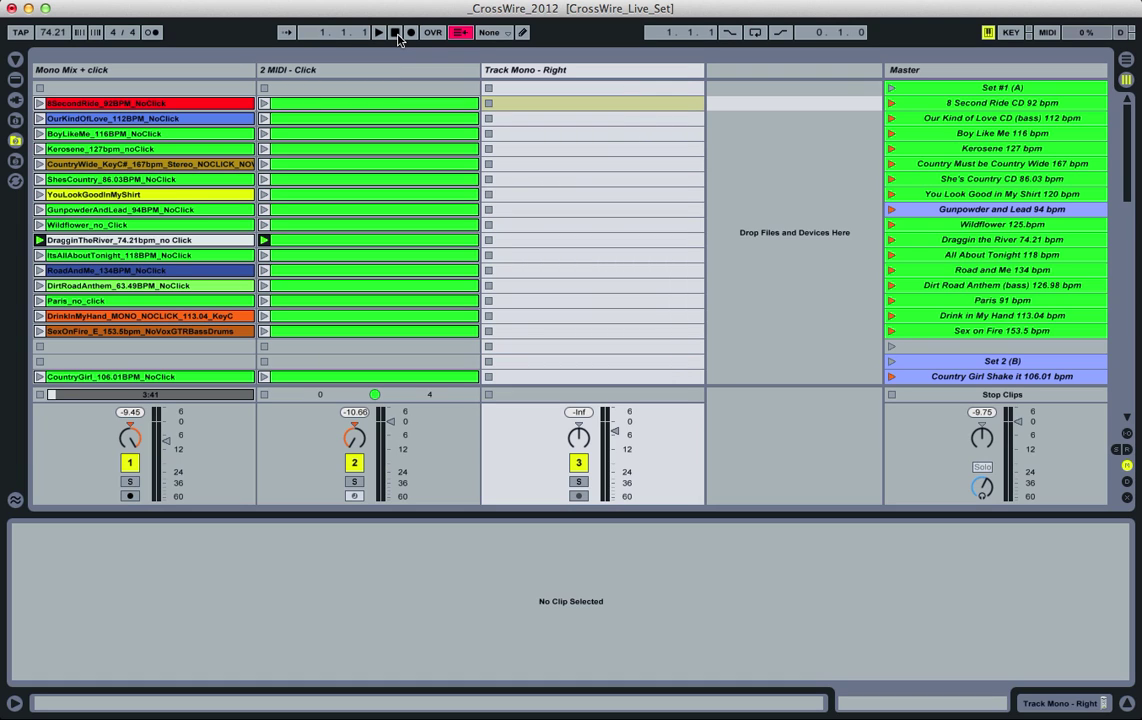